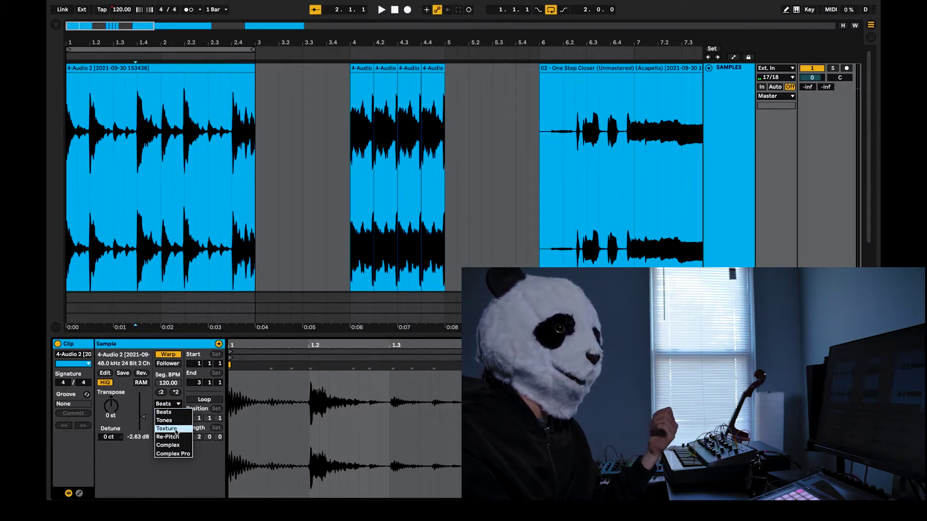
Step: Set the drum clip's warp mode to Beats and its Preserve setting to Transients
click(170, 411)
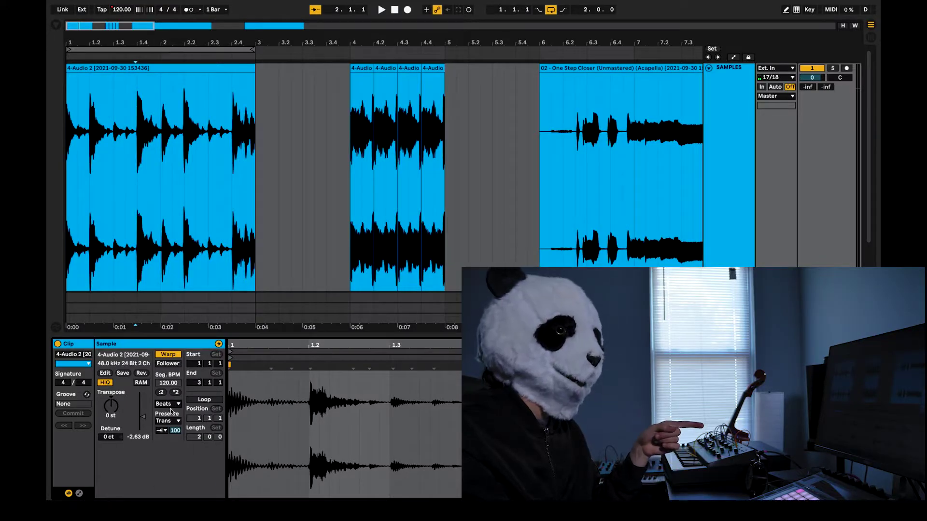
click(174, 421)
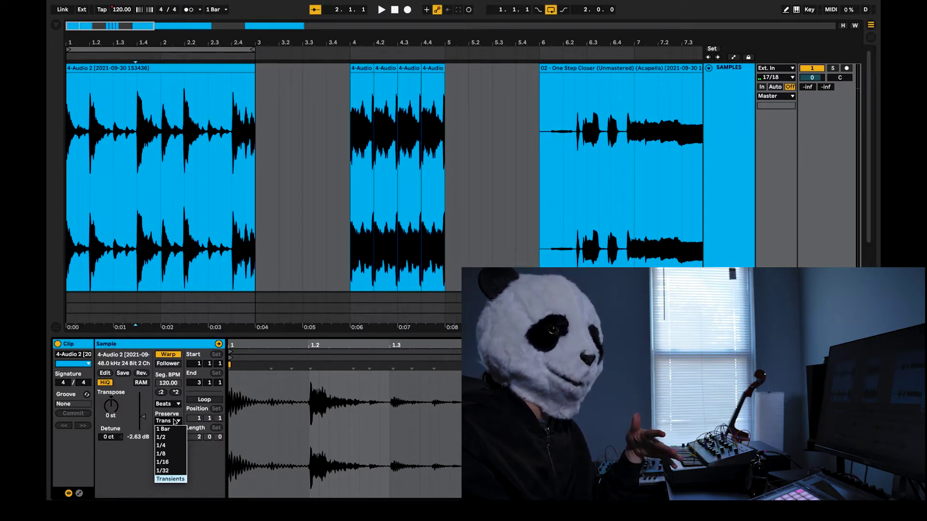
click(173, 479)
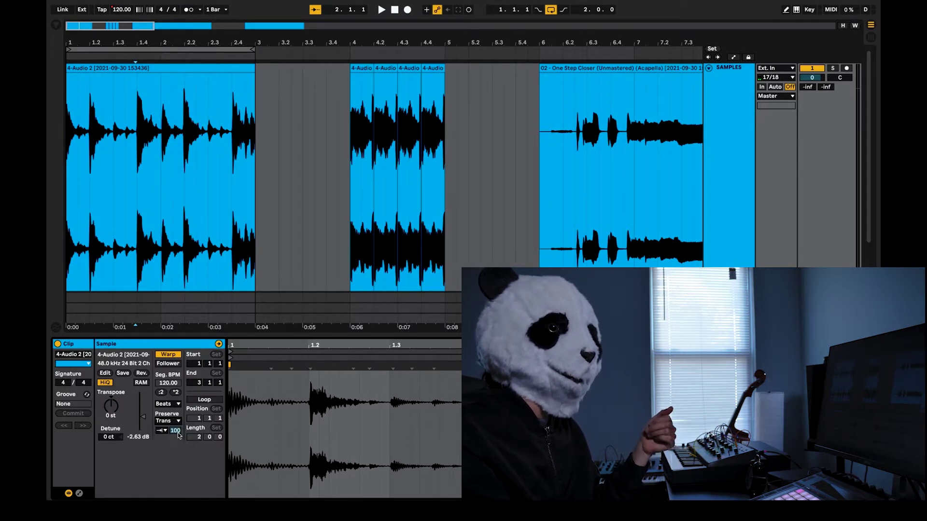
click(168, 422)
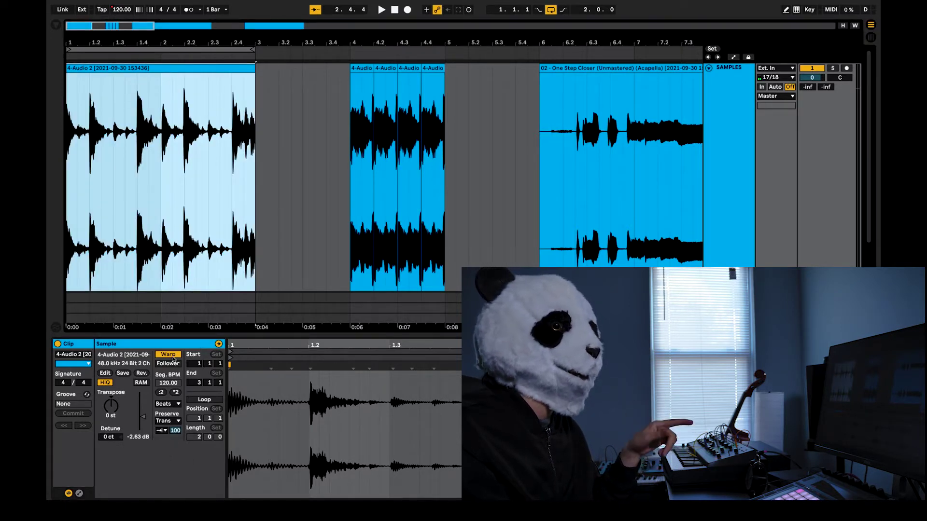
Step: Loop the drum clip in playback and lower its Beats transient envelope to 0 to hear the difference
key(space)
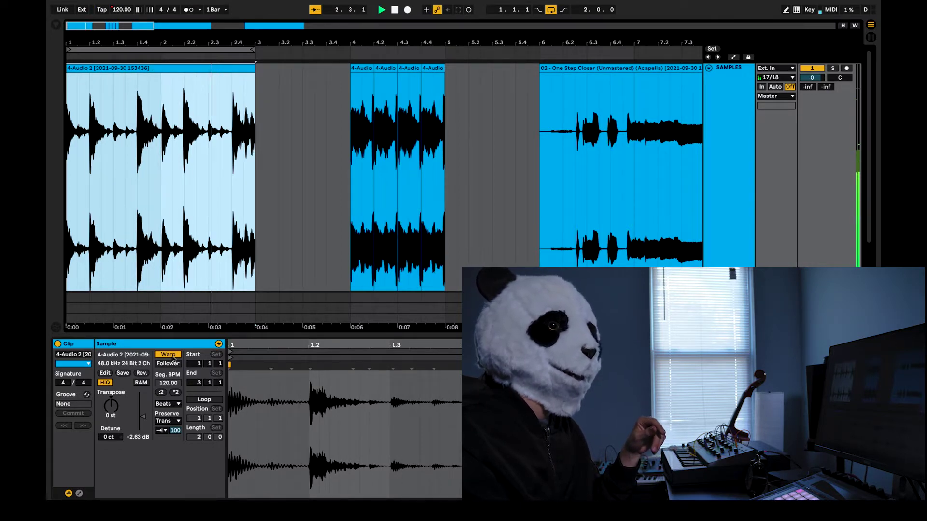
key(space)
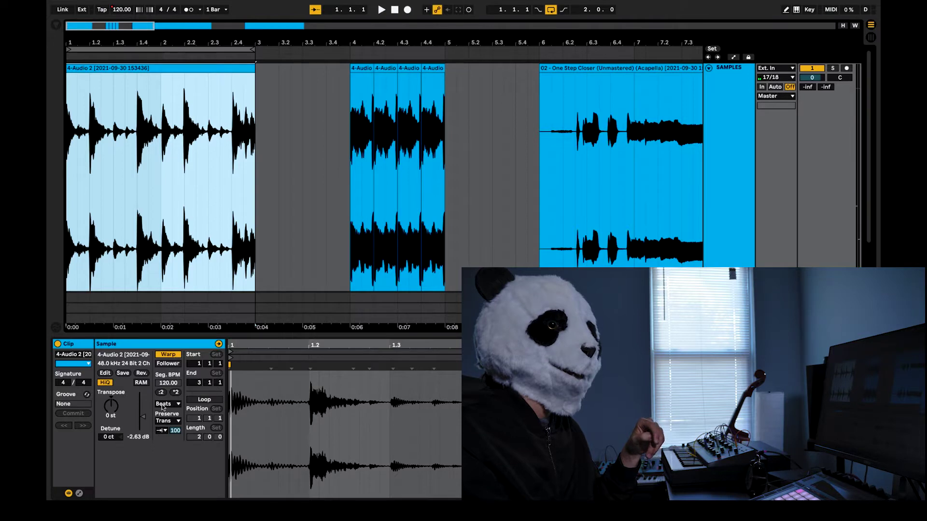
click(169, 422)
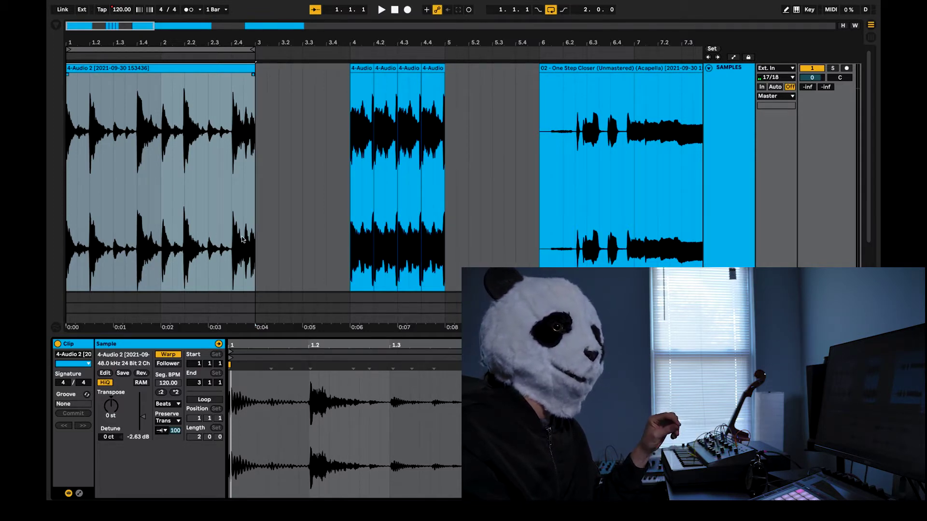
key(space)
drag(175, 431, 175, 468)
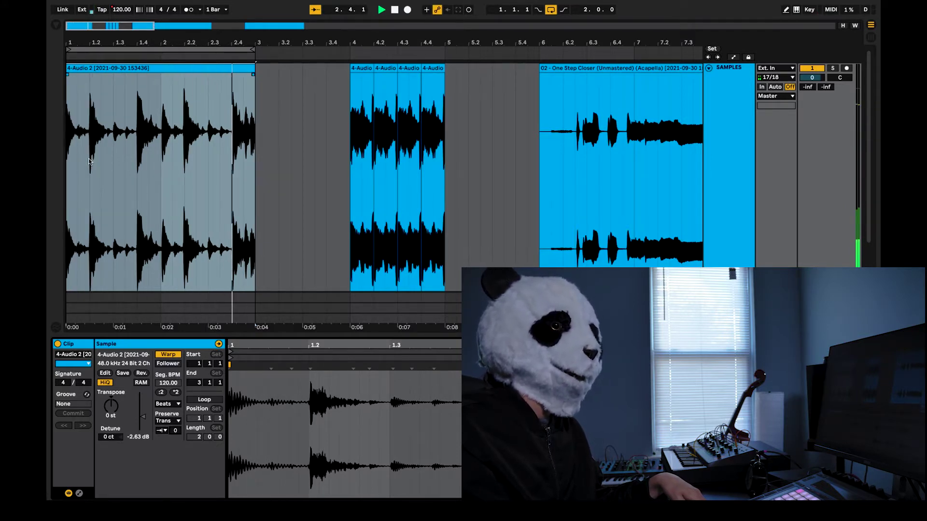
key(space)
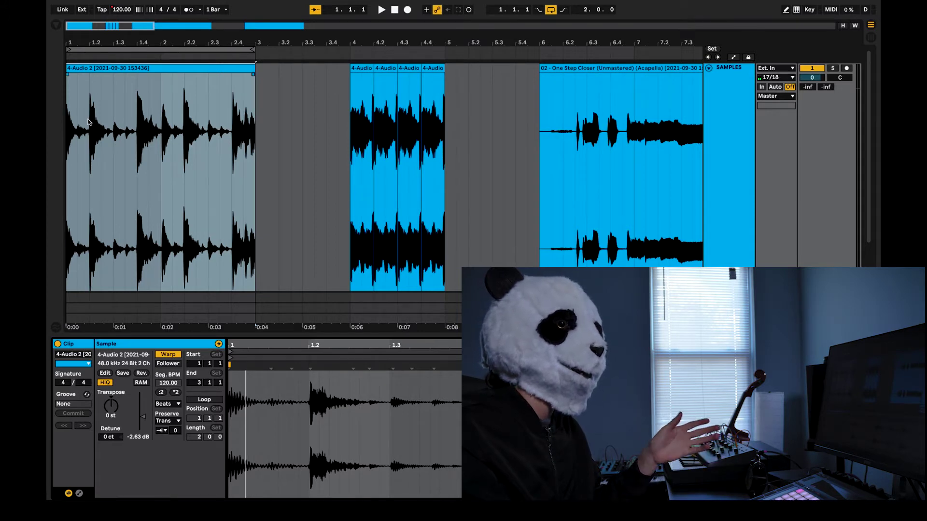
Step: Set the drum clip's Preserve value to 1/8 and its transient envelope to 20 while auditioning the loop
click(168, 422)
click(167, 453)
key(space)
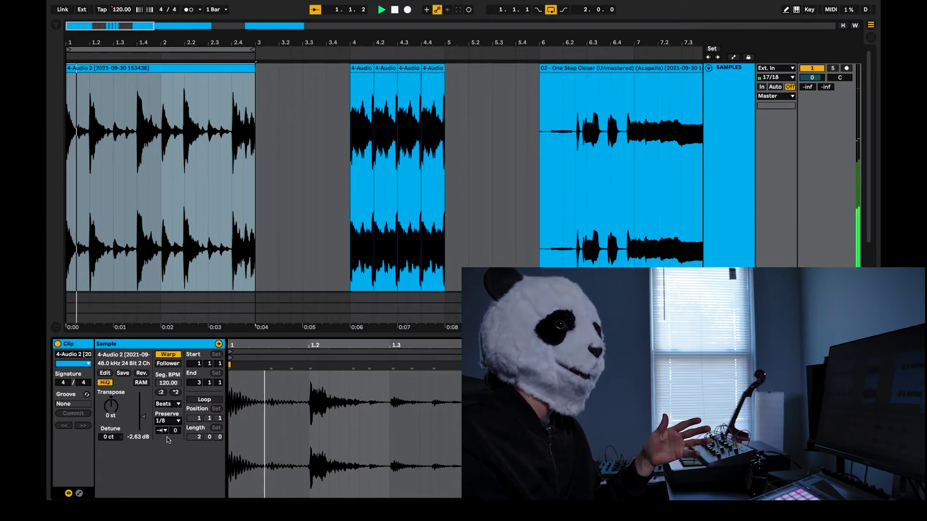
mouse_move(175, 430)
mouse_down()
mouse_move(176, 419)
mouse_move(172, 440)
mouse_up()
key(space)
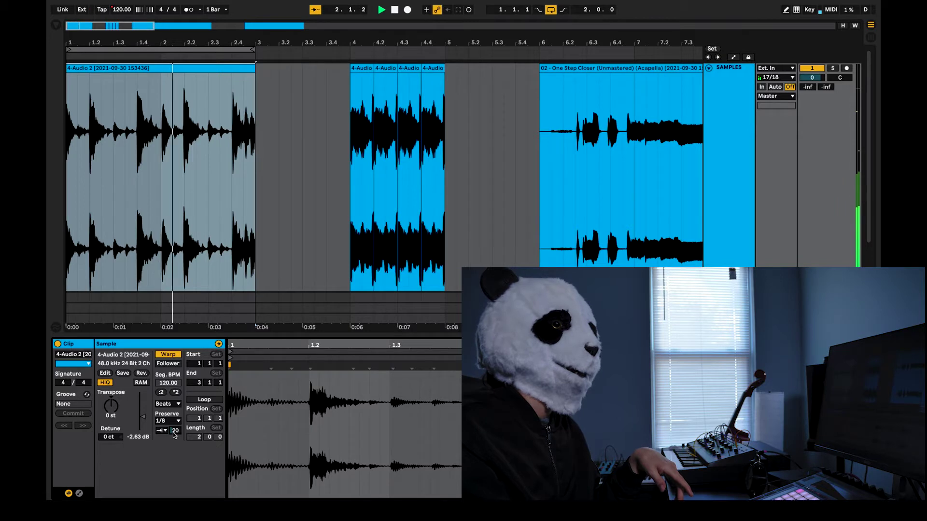
key(space)
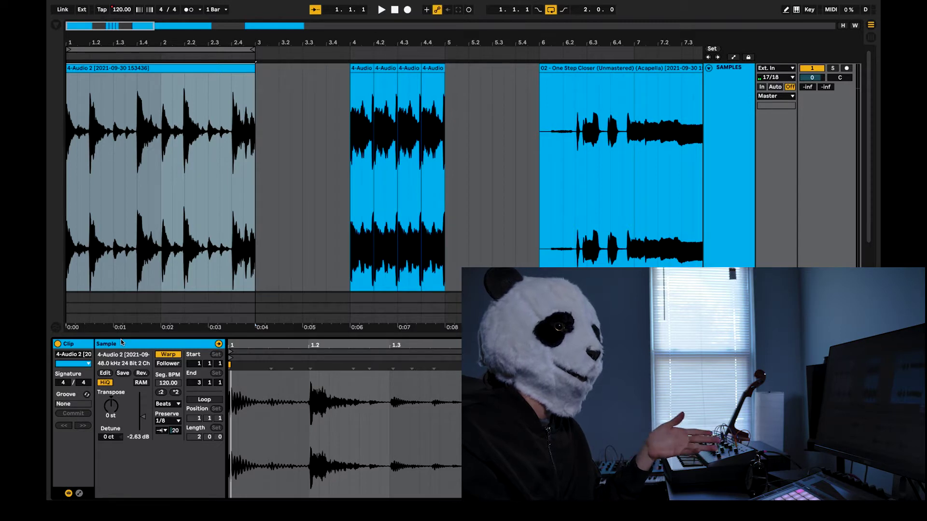
Step: Set the drum clip's Preserve value to 1 Bar and audition different transient envelope amounts in looped playback
click(164, 422)
click(164, 428)
key(space)
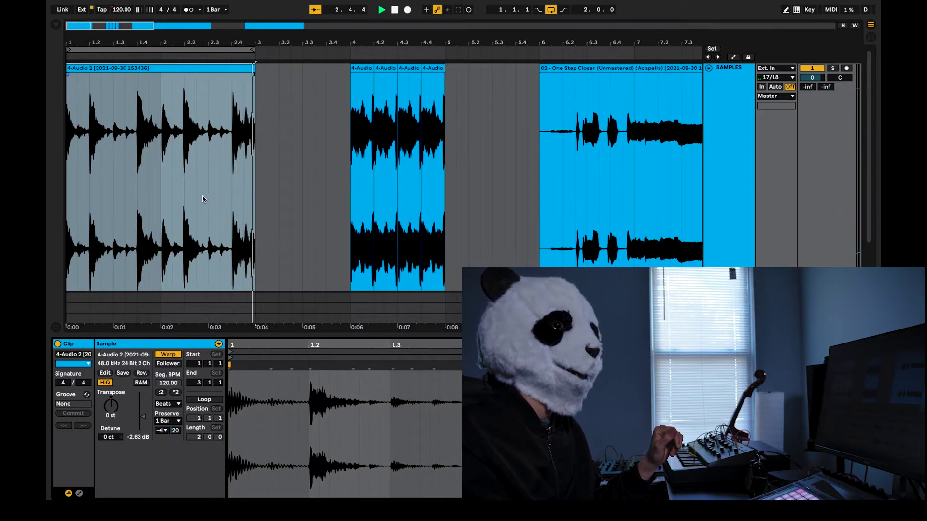
drag(176, 430, 176, 400)
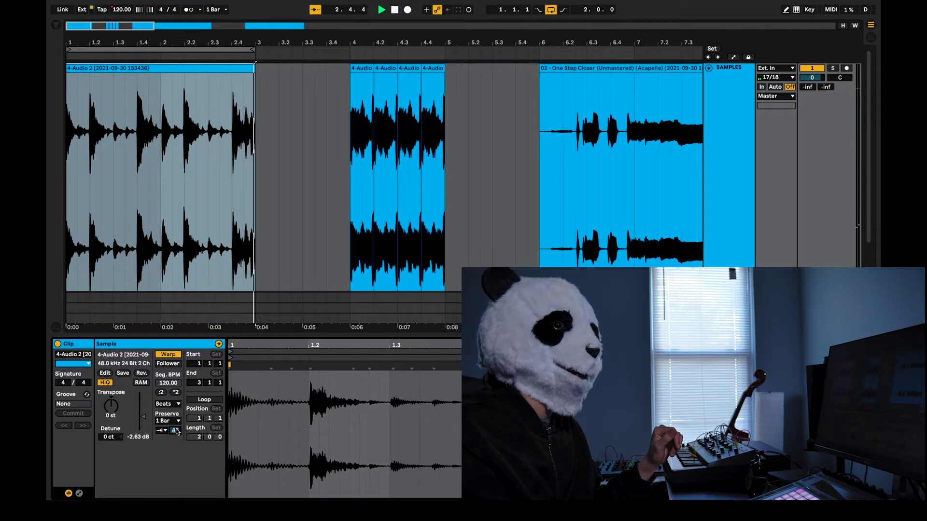
drag(176, 429, 177, 441)
key(space)
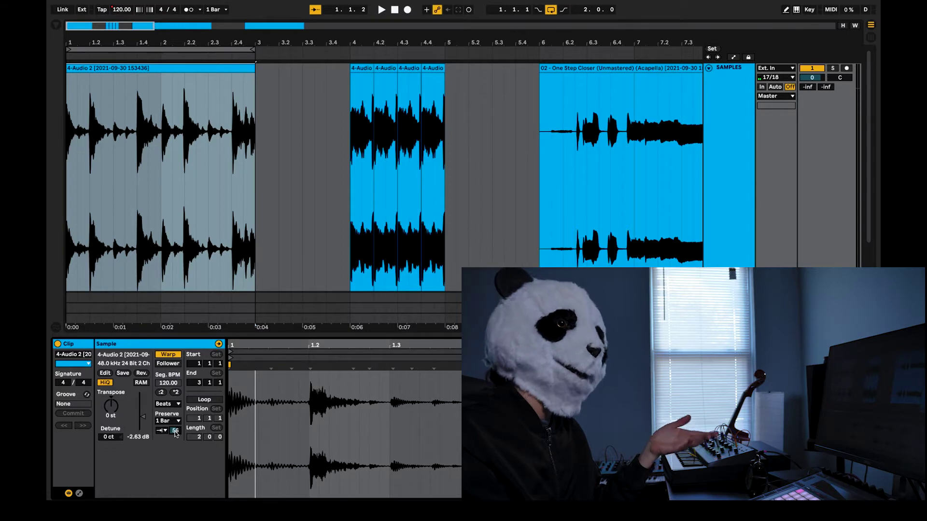
Step: Set the drum clip's Preserve value to 1/4 and its transient envelope to 100 while auditioning the loop
click(168, 421)
click(167, 441)
key(space)
drag(176, 431, 176, 438)
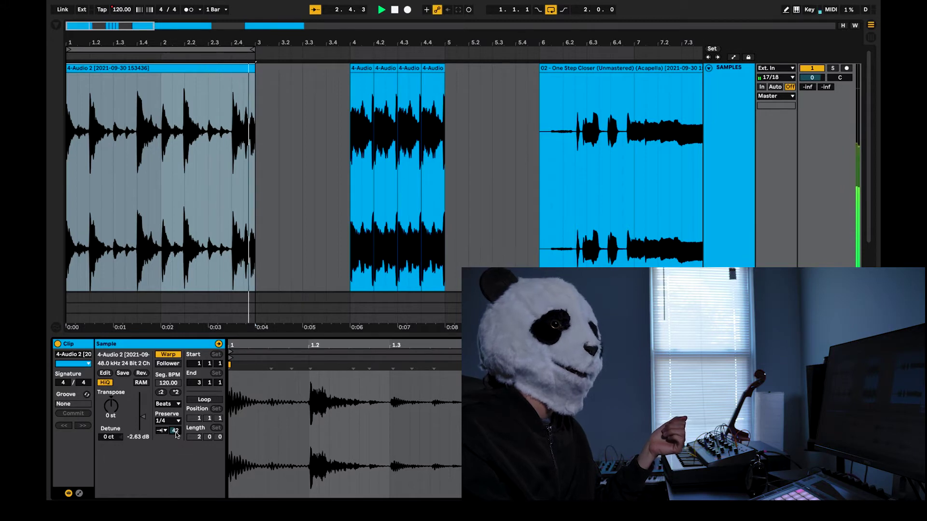
drag(176, 433, 175, 451)
key(space)
Step: Switch the drum clip's warp mode from Beats to Tones
click(168, 403)
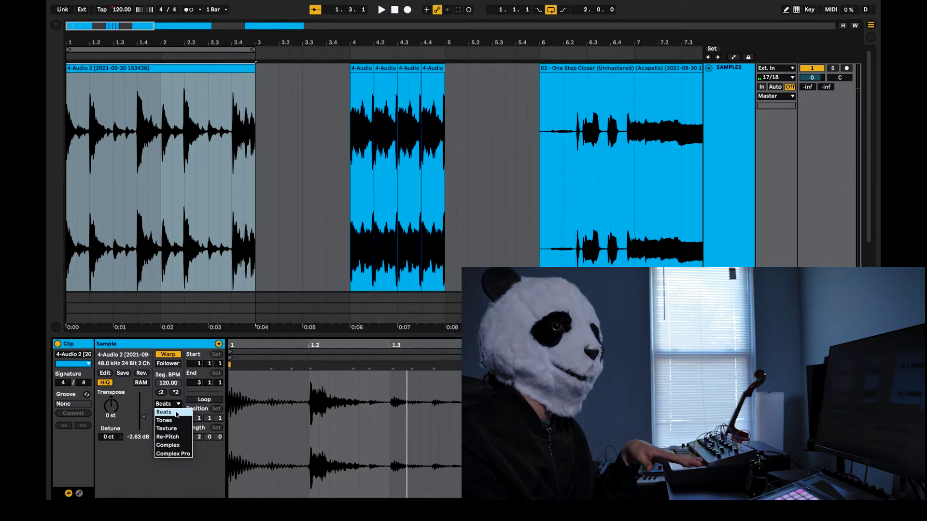
click(164, 412)
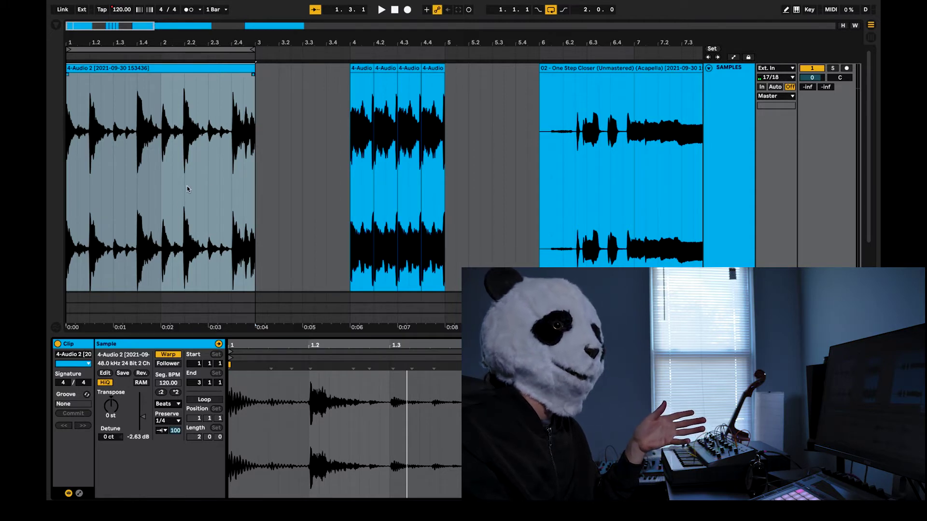
click(173, 405)
click(164, 420)
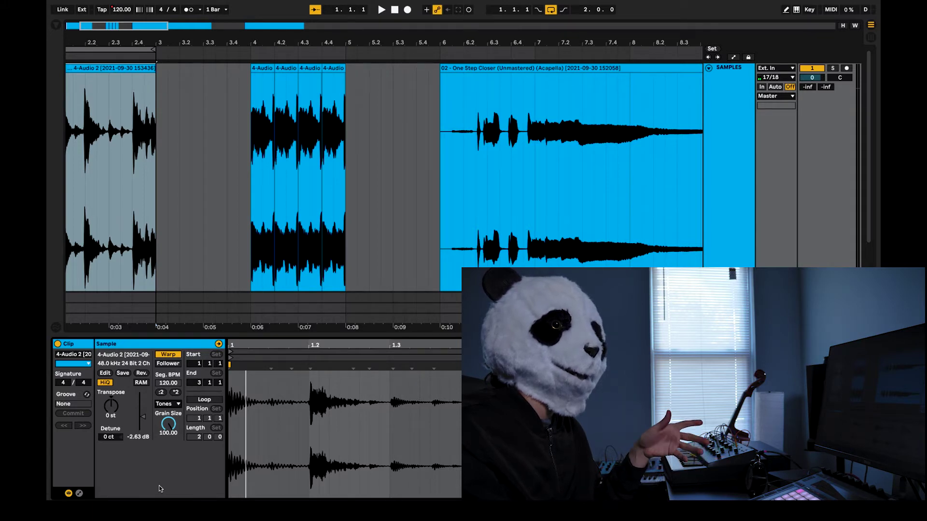
Step: Select the four short clips at bar 4 and audition Tones grain sizes of 100, 12 and 93.71 in looped playback
click(252, 218)
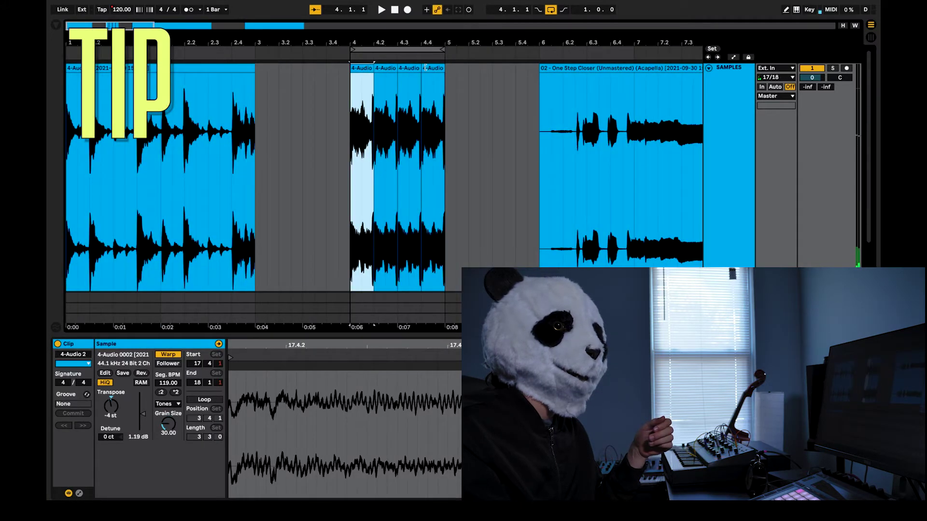
shift+click(431, 67)
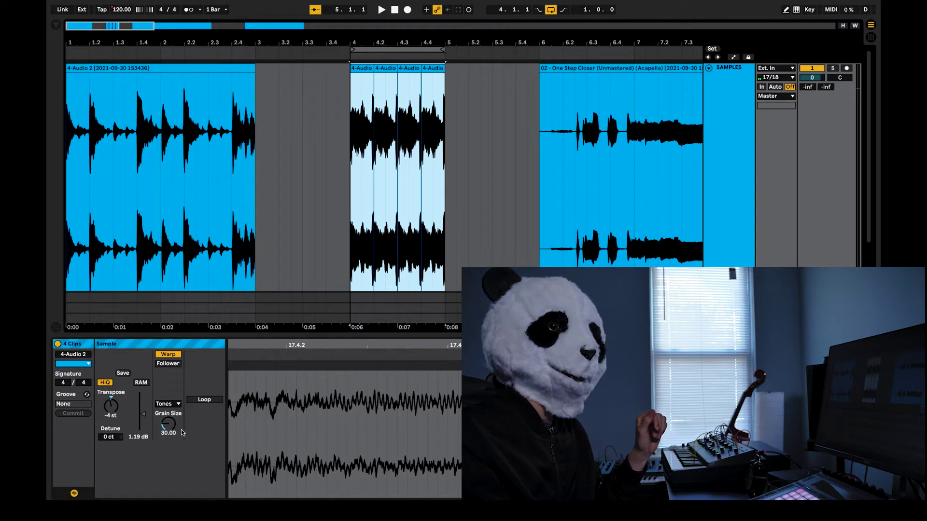
drag(169, 425, 169, 405)
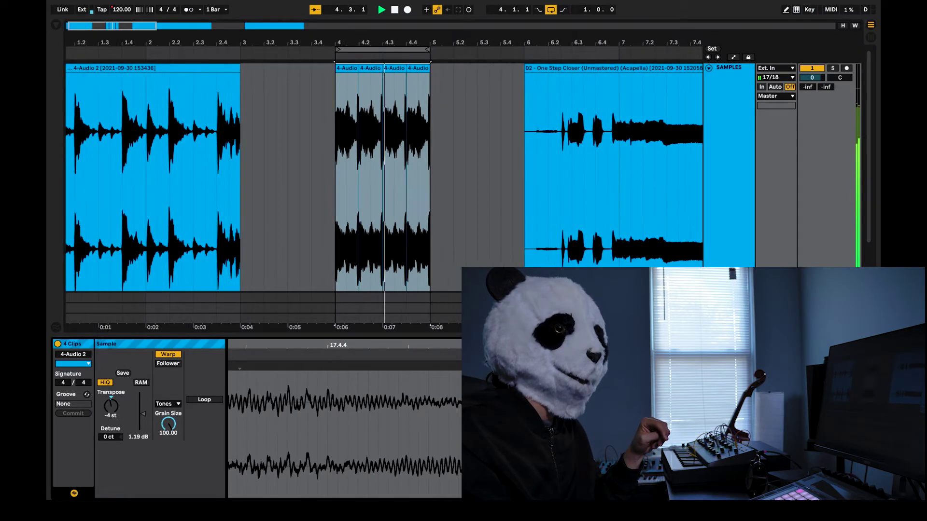
key(space)
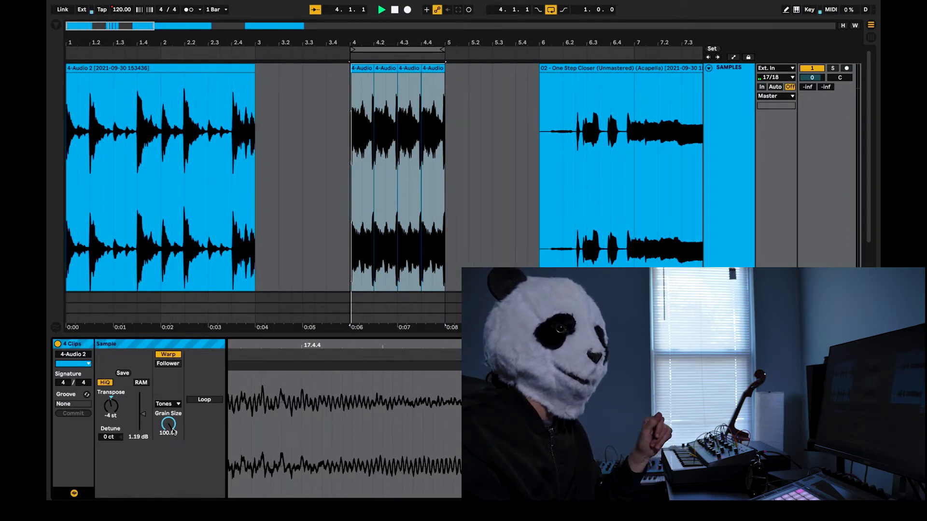
drag(169, 424, 168, 476)
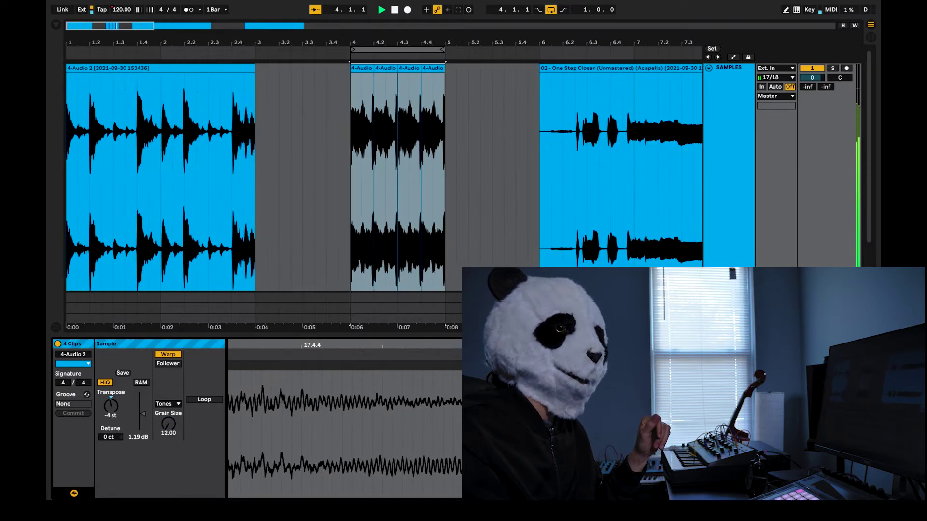
mouse_move(169, 424)
mouse_down()
mouse_move(168, 400)
mouse_move(168, 423)
mouse_up()
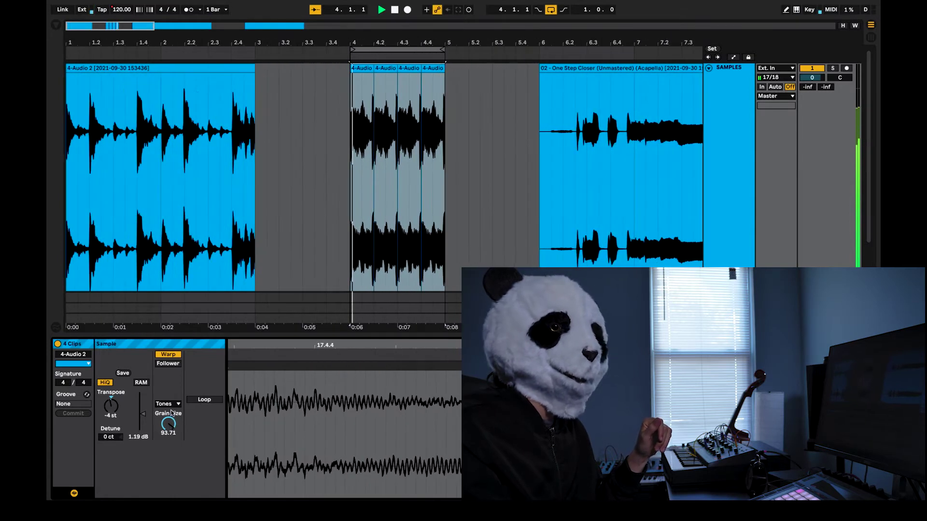
Step: Switch the four selected clips to Beats warp mode and lower their transient envelope to 31 during playback
click(172, 406)
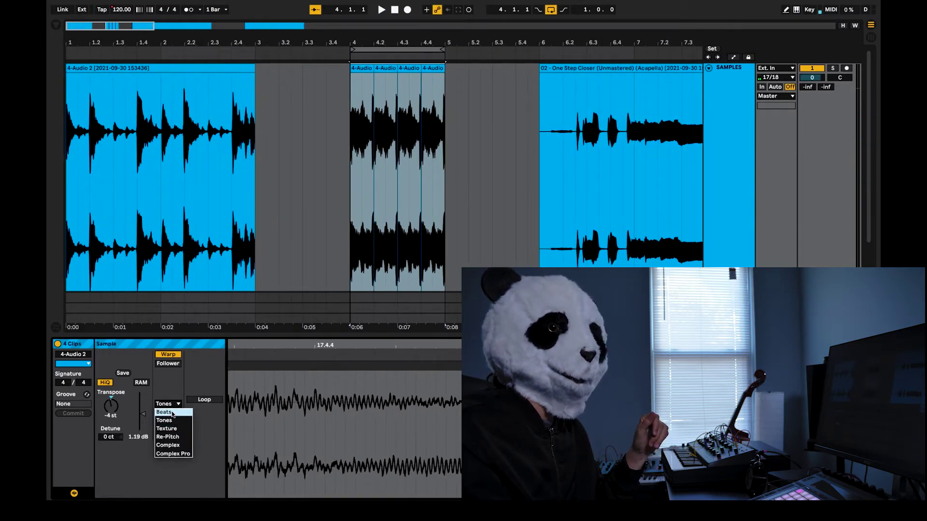
click(172, 414)
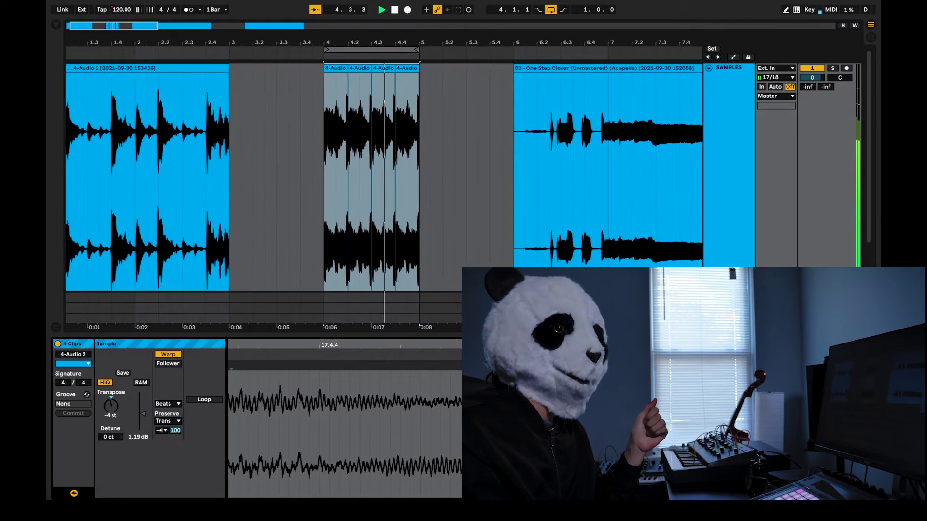
drag(175, 431, 175, 466)
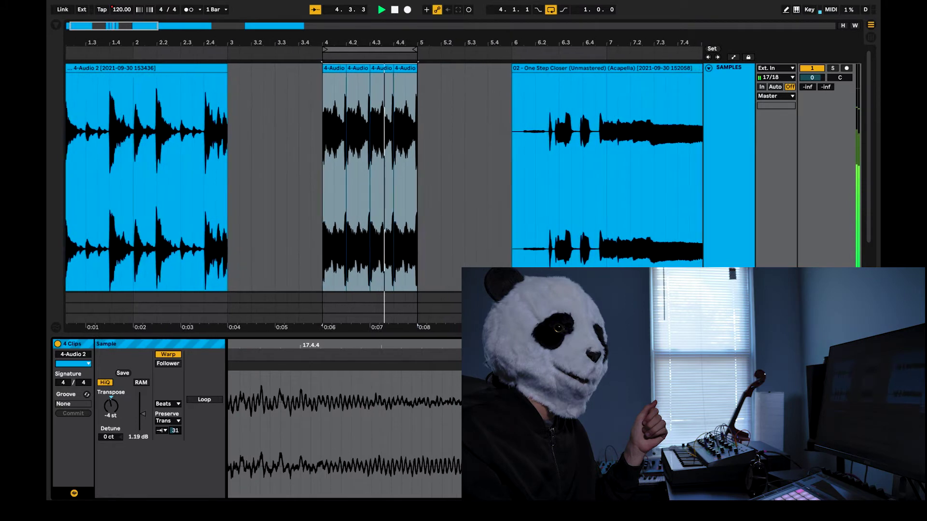
key(space)
Step: Switch the four clips to Texture warp mode and audition a grain size of 152.89 in looped playback
click(168, 404)
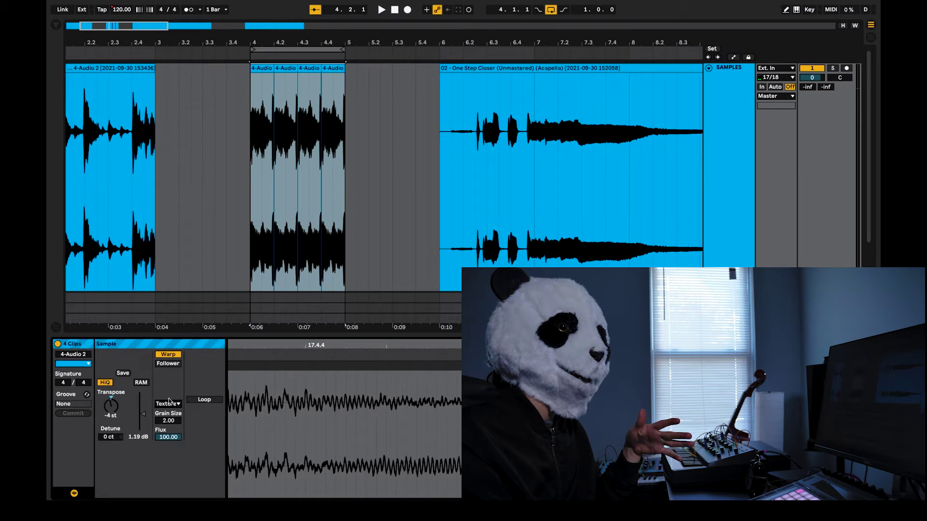
key(space)
drag(171, 421, 171, 362)
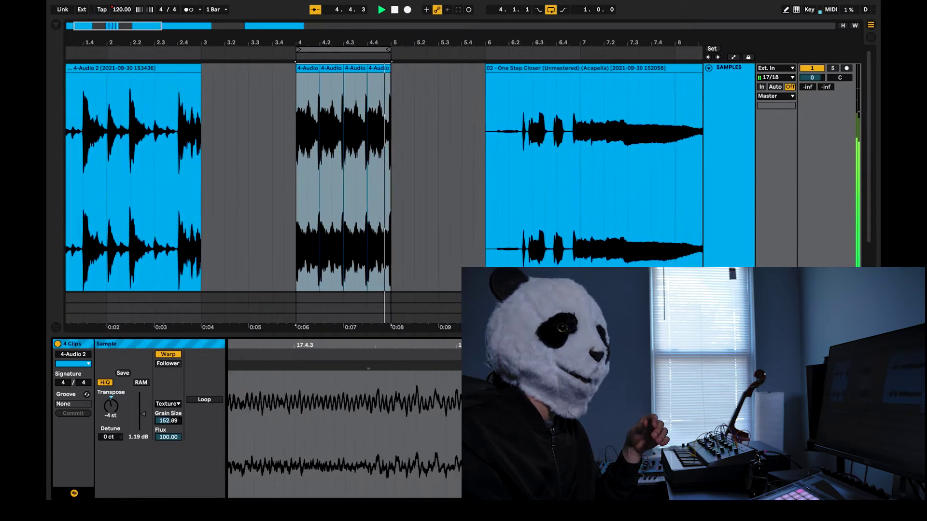
key(space)
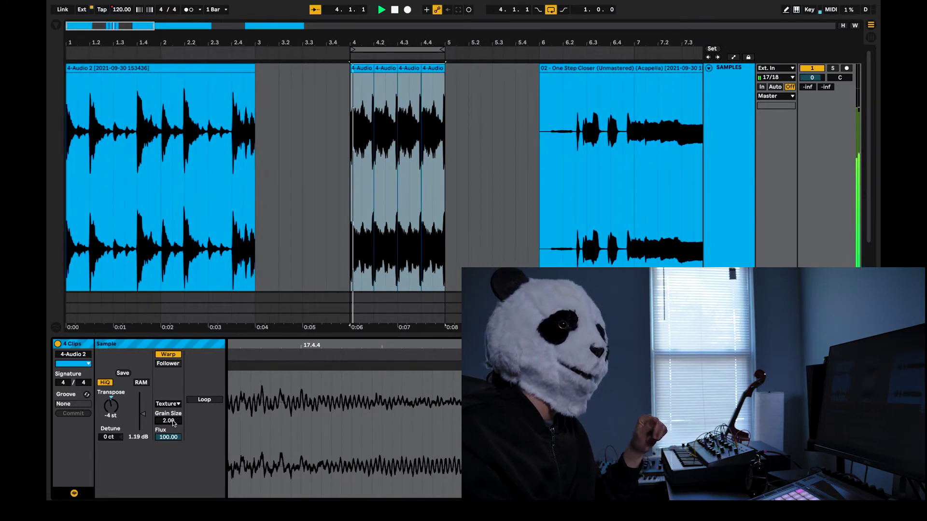
Step: Audition the four clips with a Texture grain size of 2.00, and set it to 191.63 during playback
key(space)
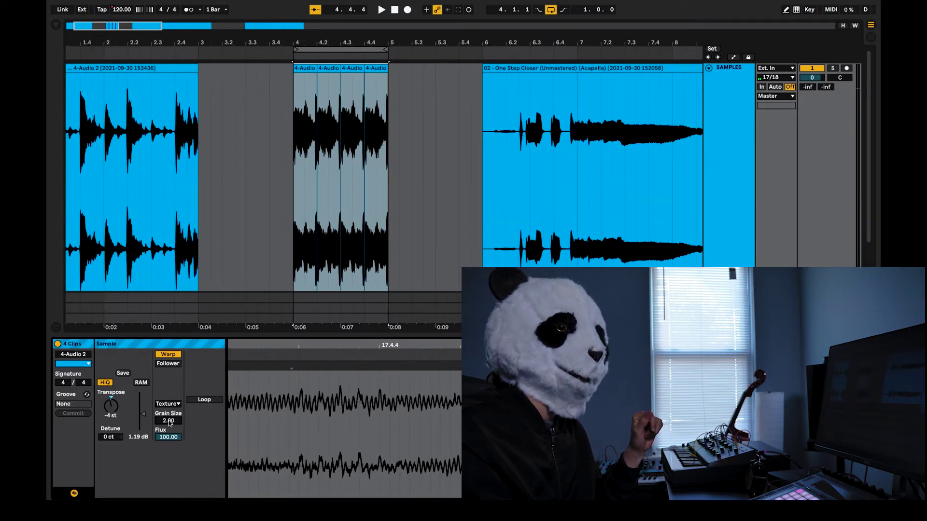
key(space)
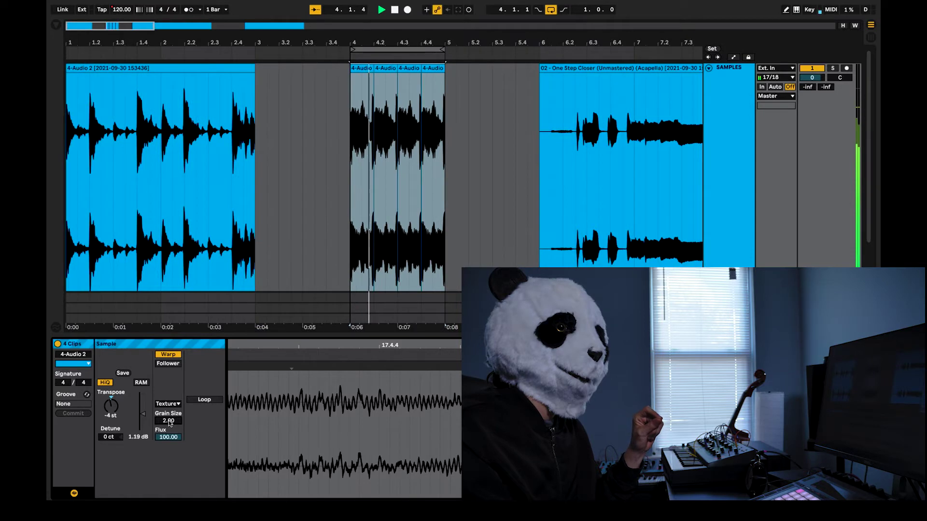
drag(170, 424, 170, 379)
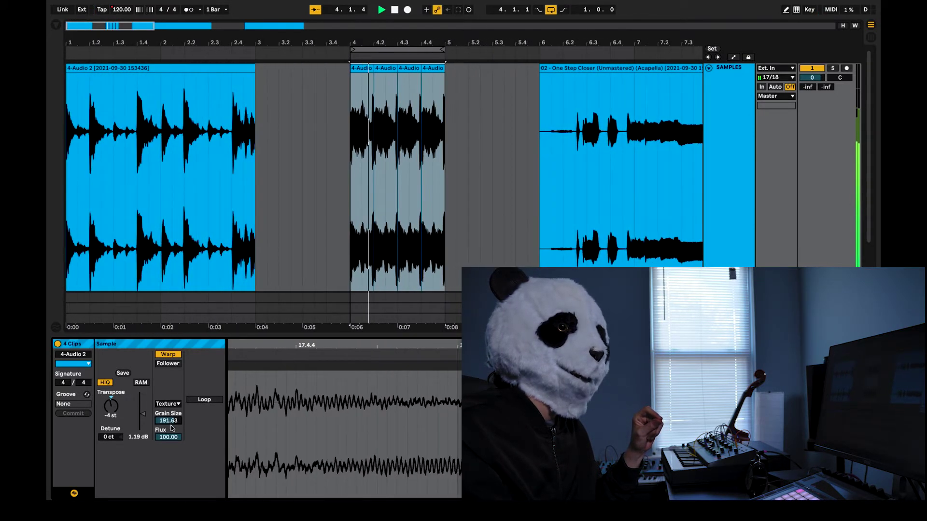
key(space)
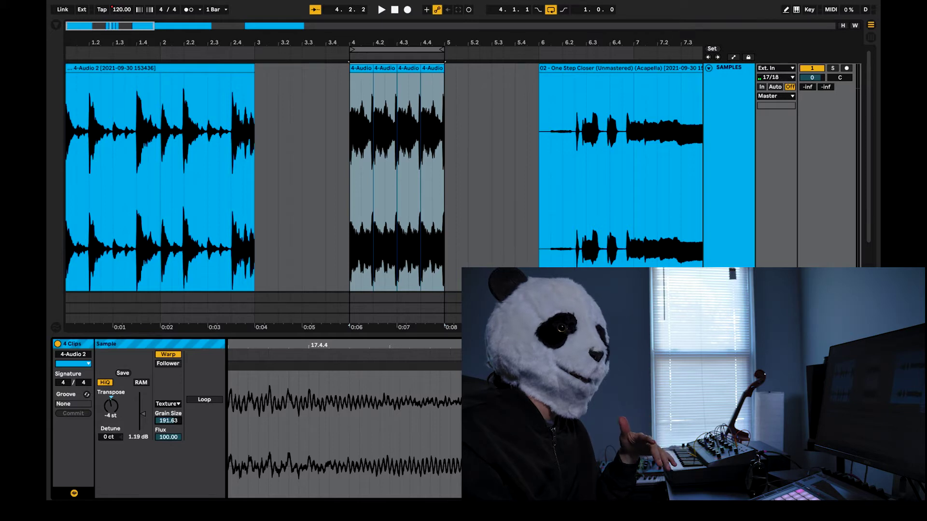
Step: Lower the four clips' Texture flux to 0.78, audition a grain size of 2.00, and set the grain size to 212.02 during playback
key(space)
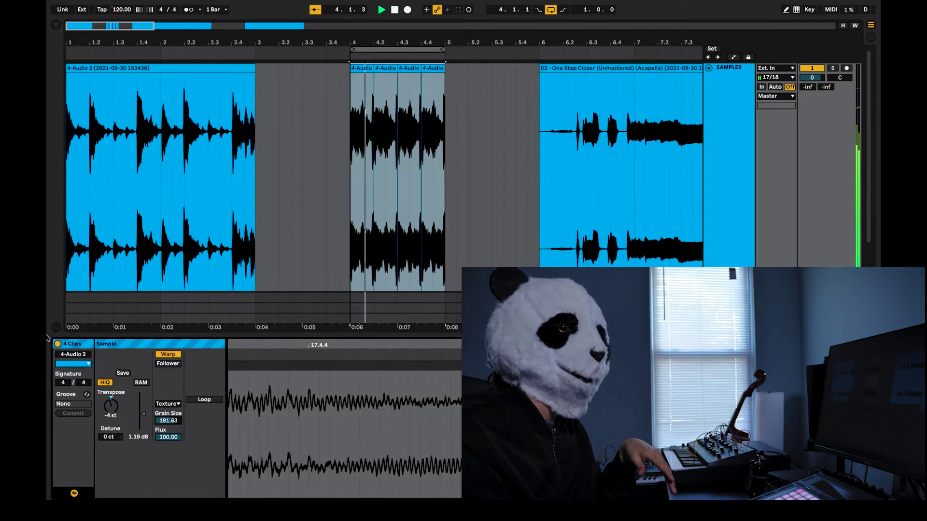
drag(168, 437, 174, 500)
drag(168, 420, 172, 499)
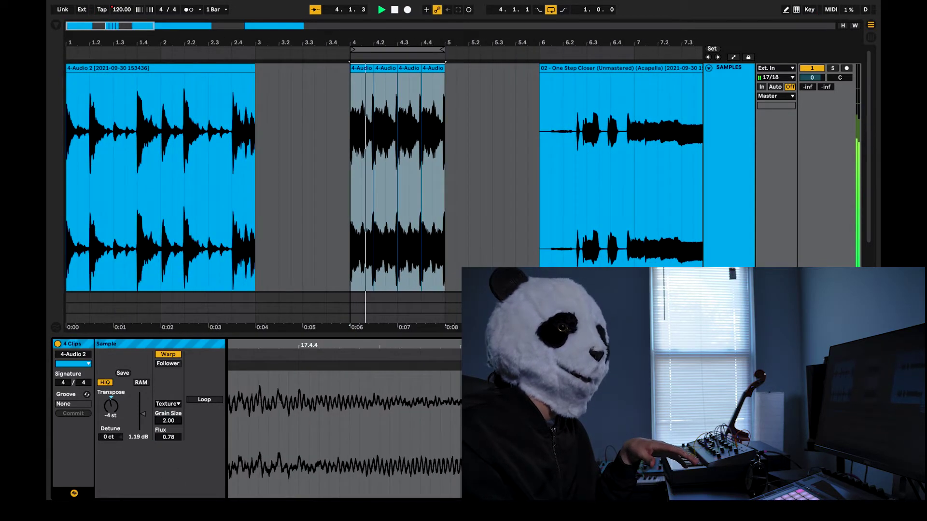
drag(168, 421, 168, 349)
key(space)
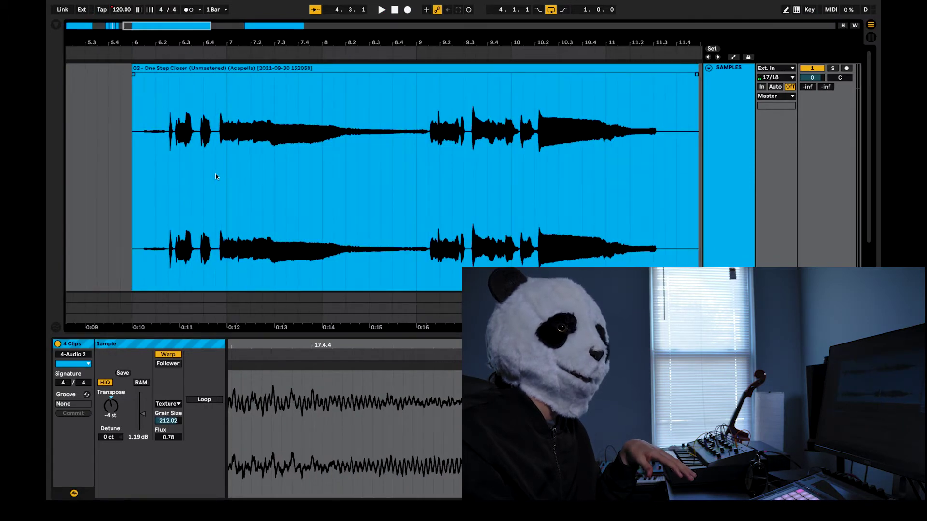
Step: Audition the One Step Closer acapella clip in Texture mode, lowering the grain size to 71.33 and the flux to 10.94
click(168, 165)
key(space)
scroll(368, 213, right, 3)
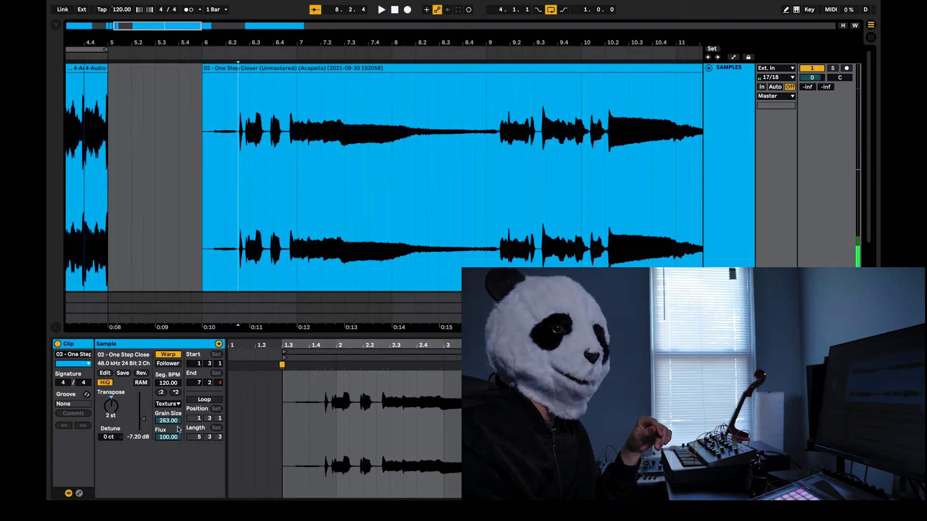
key(space)
drag(172, 421, 169, 478)
key(space)
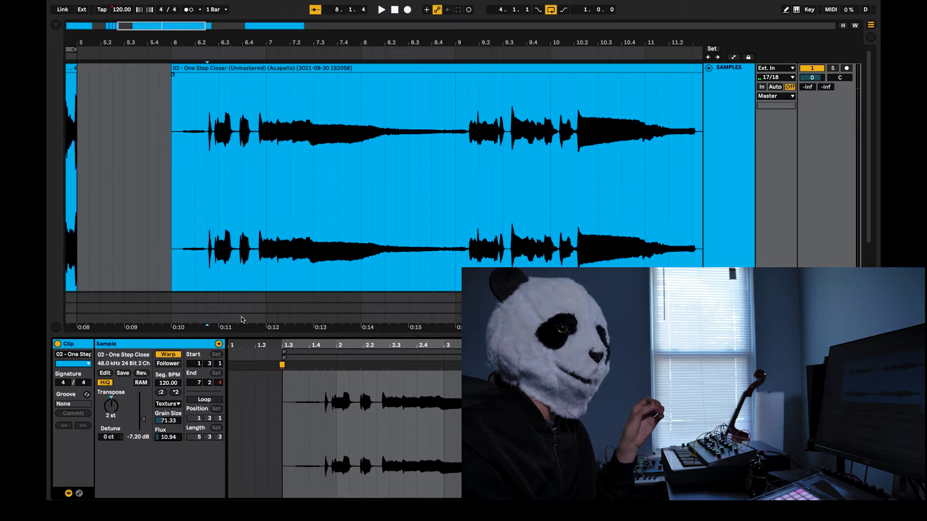
Step: Transpose the acapella clip to -4 st and audition it while setting Texture grain size to 136.58 and flux to 97.66
key(space)
drag(168, 420, 168, 395)
drag(111, 406, 158, 404)
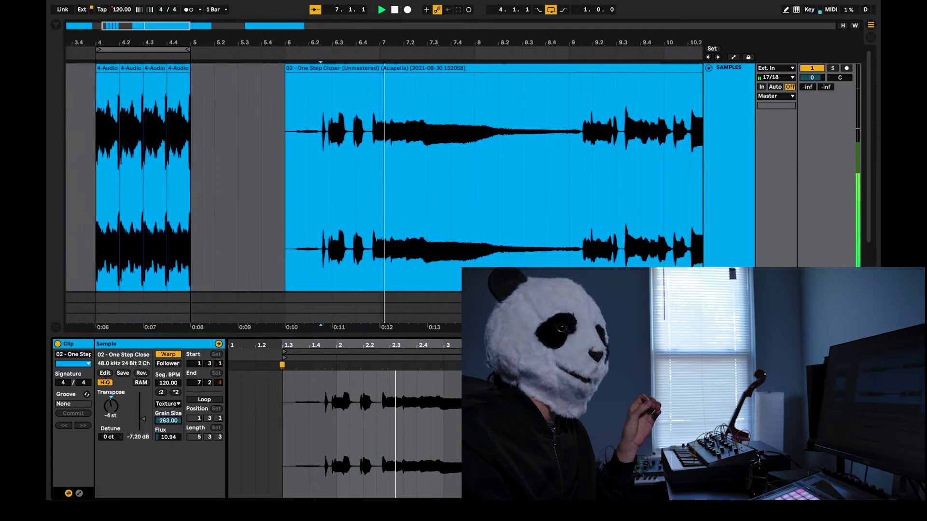
drag(167, 437, 168, 464)
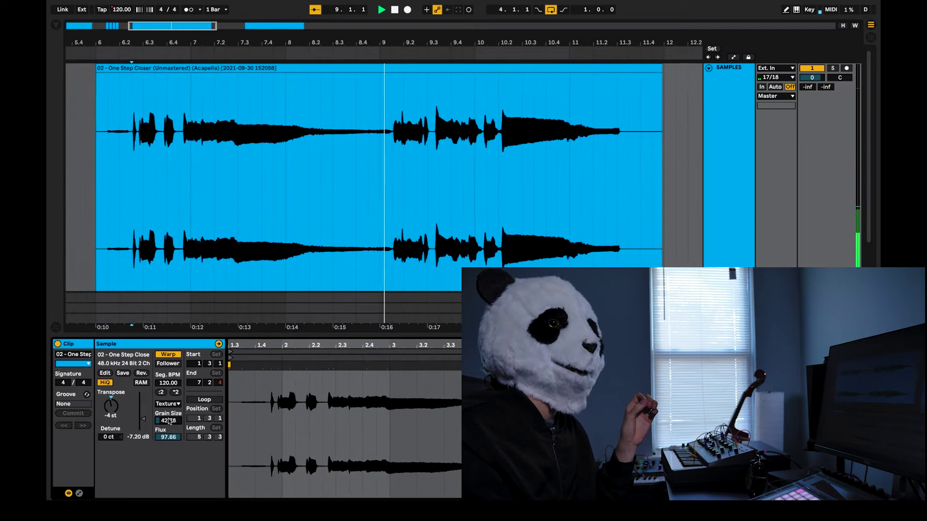
drag(168, 421, 168, 397)
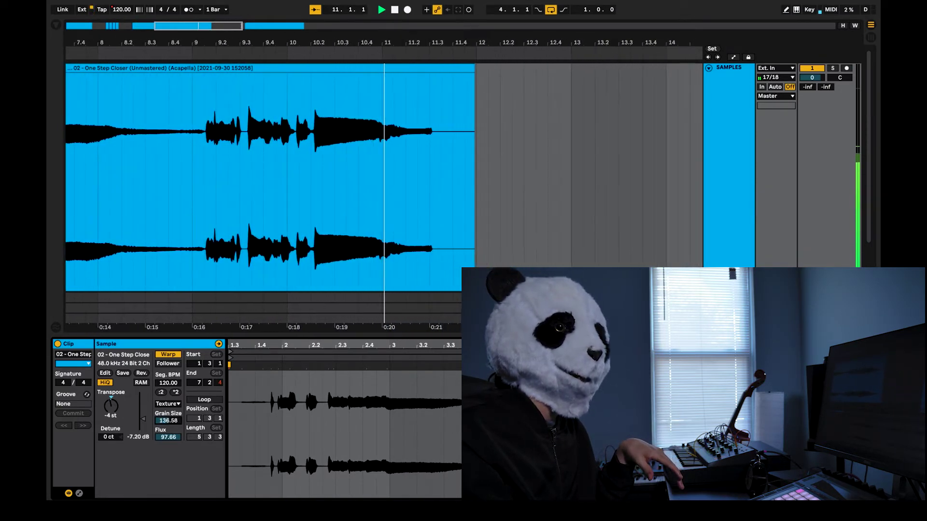
key(space)
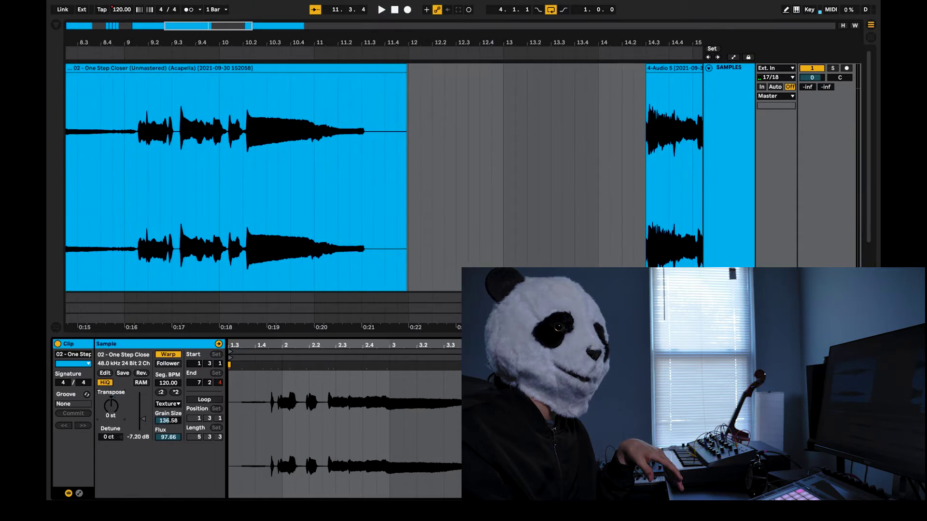
Step: Audition the acapella clip at 0 st with a Texture grain size of 205.91 and a flux of 31.25
key(space)
mouse_move(168, 421)
mouse_down()
mouse_move(168, 412)
mouse_move(171, 477)
mouse_up()
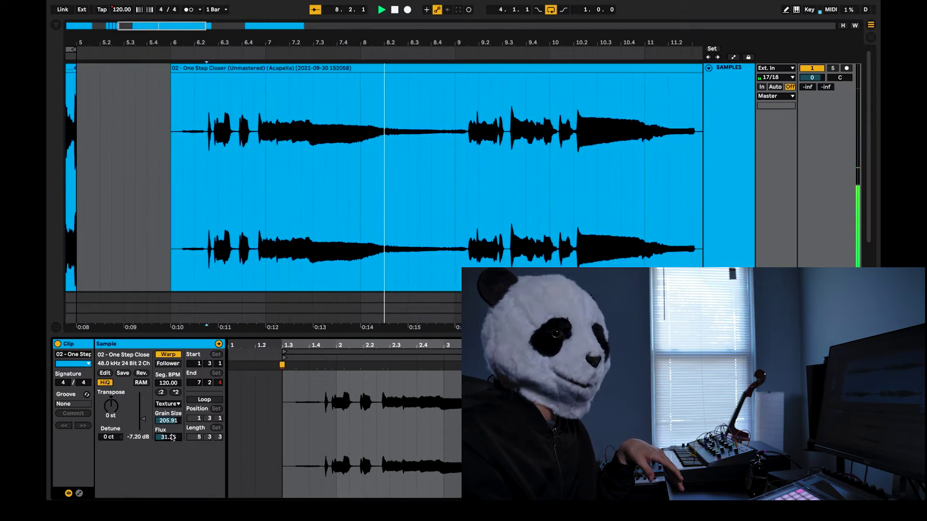
drag(173, 424, 165, 437)
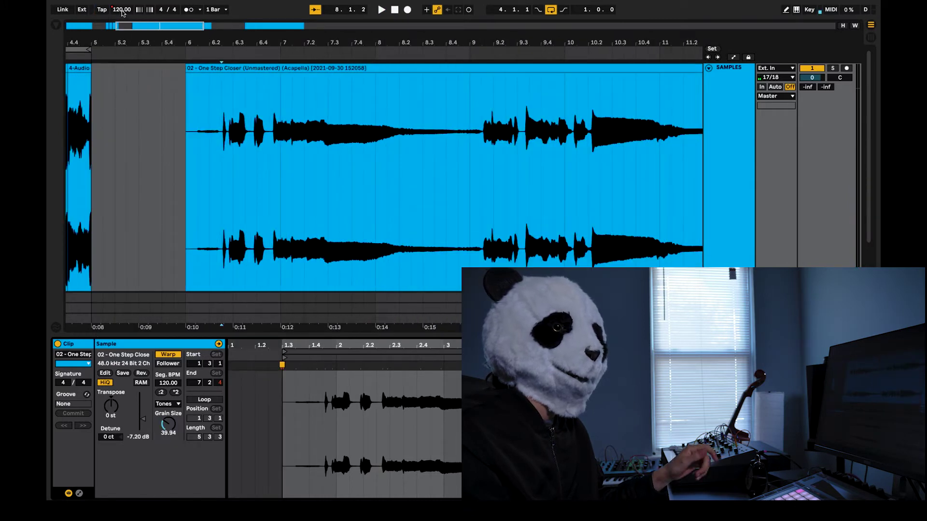
Step: Set the project tempo to 60 BPM and audition the acapella clip with Tones grain sizes of 92.32, 25.97, 79.05 and 100
click(120, 11)
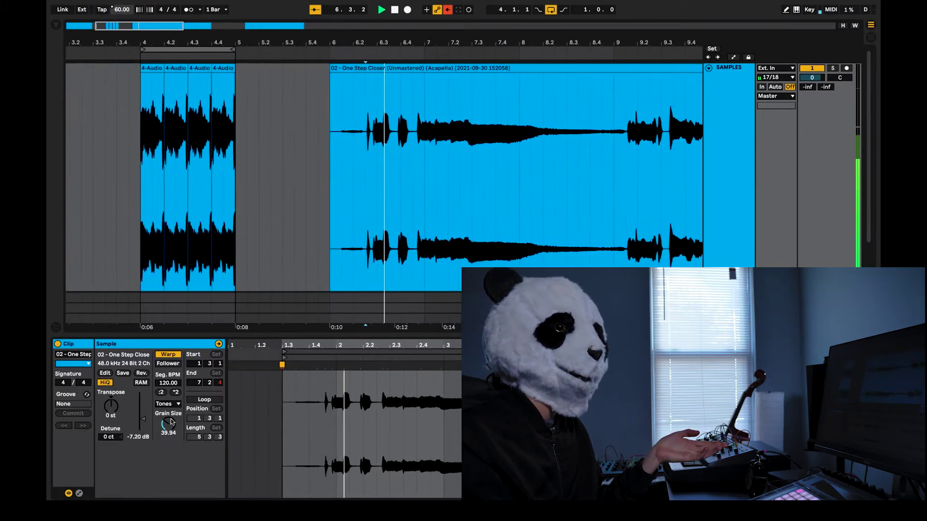
drag(168, 425, 168, 387)
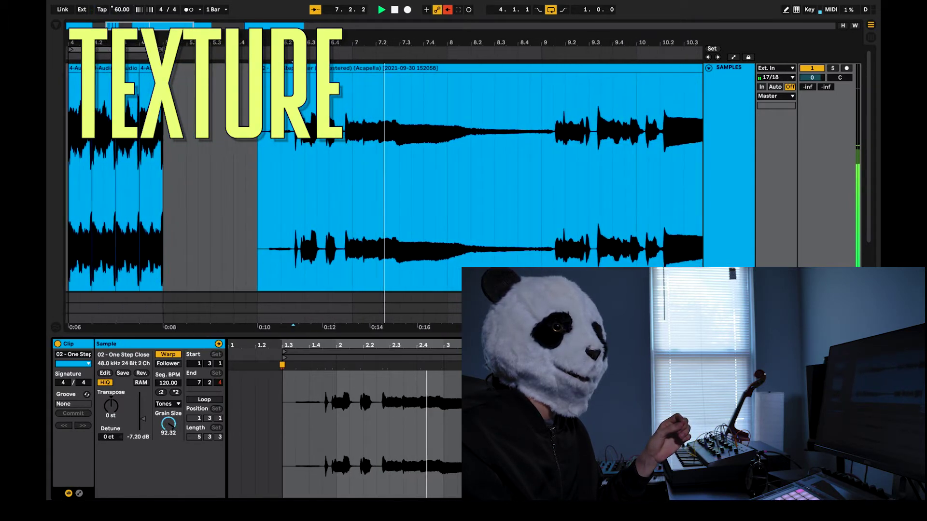
drag(166, 425, 165, 463)
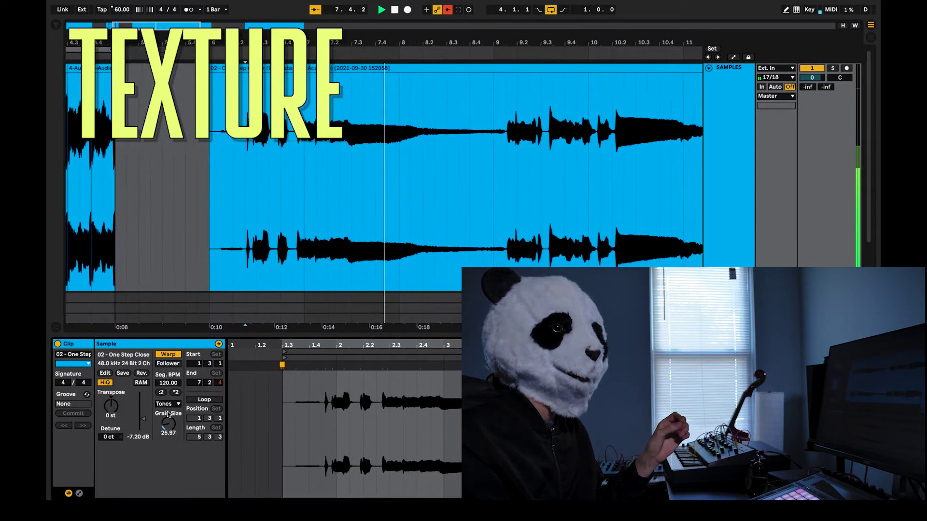
drag(168, 424, 168, 382)
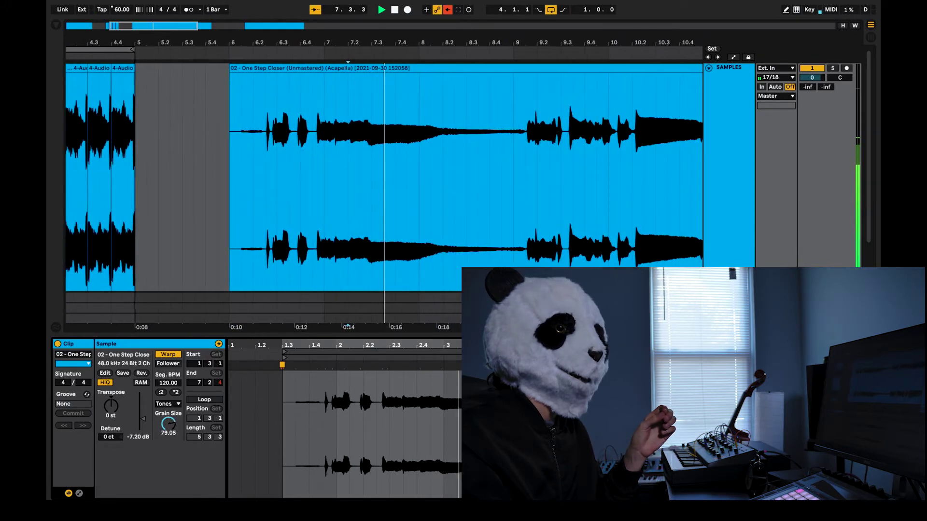
drag(169, 424, 169, 411)
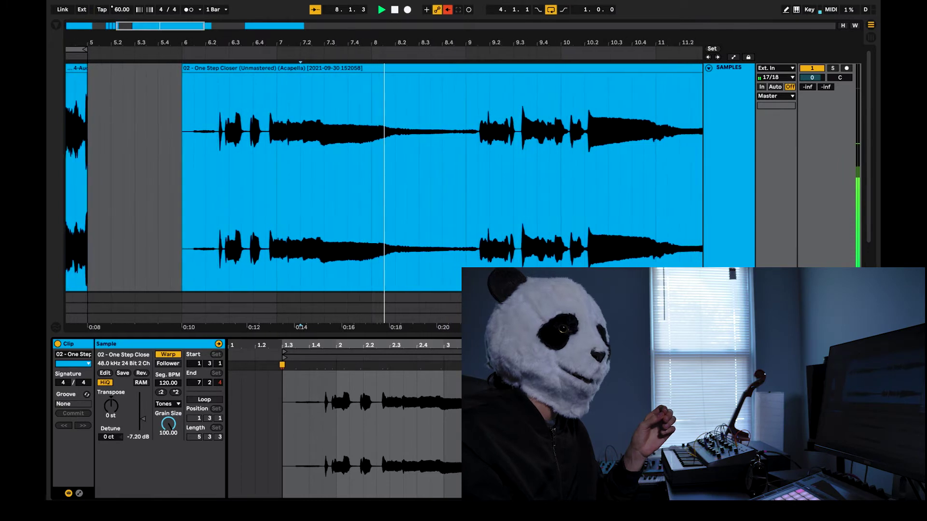
Step: Switch the acapella clip to Texture warp mode and audition it at 60 BPM with a flux of 74.22
key(space)
click(168, 404)
click(173, 429)
key(space)
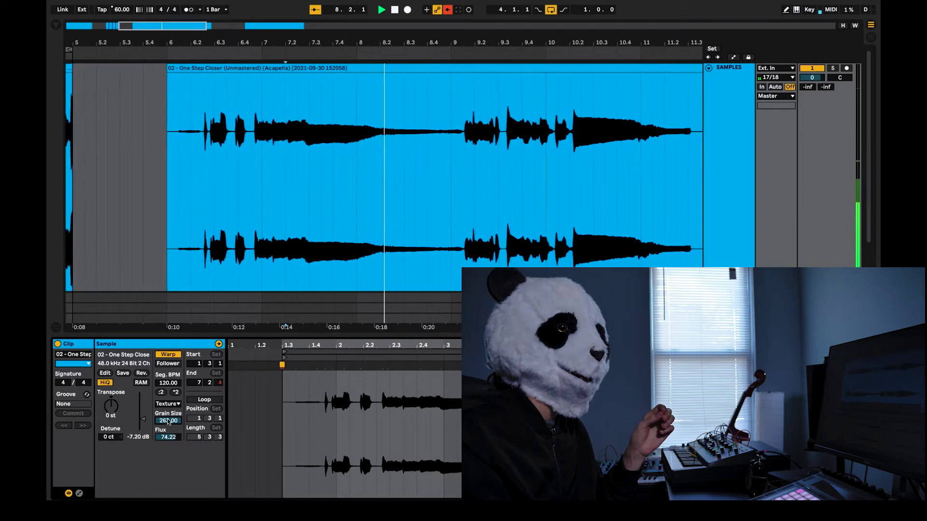
key(space)
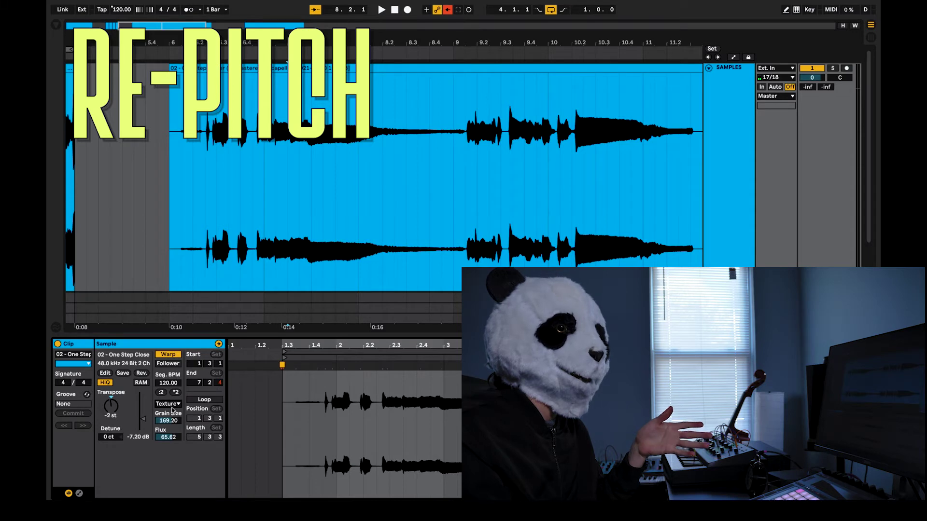
Step: Switch the acapella clip to Re-Pitch warp mode and audition it with a segment tempo of 106 BPM
click(172, 405)
click(170, 439)
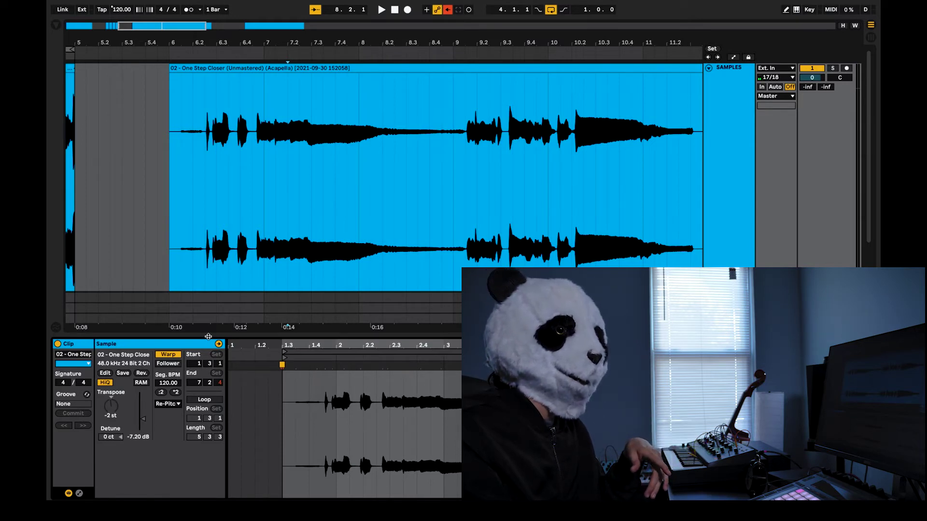
key(space)
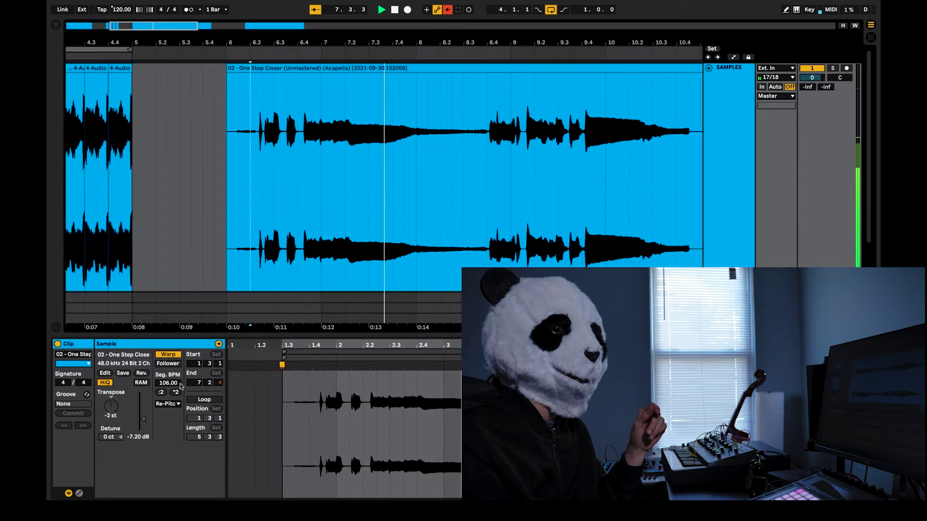
key(space)
Step: Set the acapella clip's segment tempo to 131 BPM, audition it, and undo the tempo change
drag(179, 385, 179, 360)
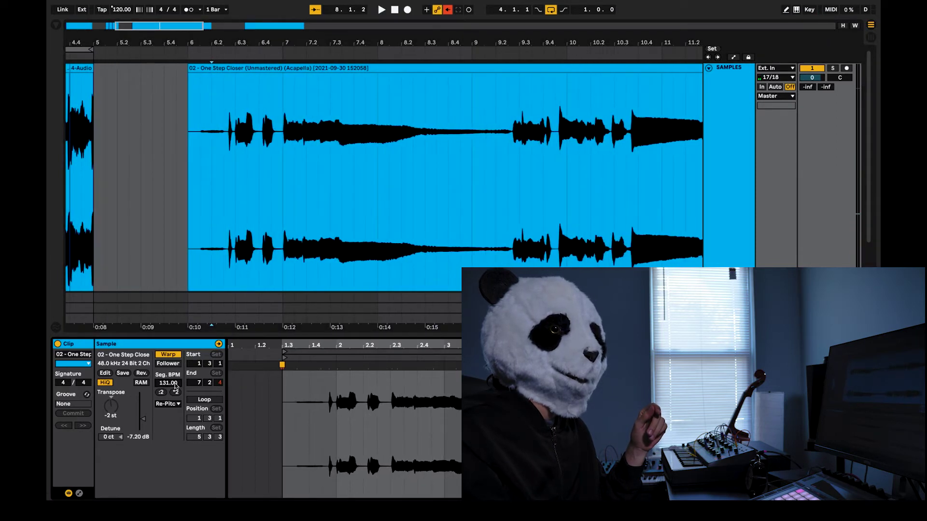
key(space)
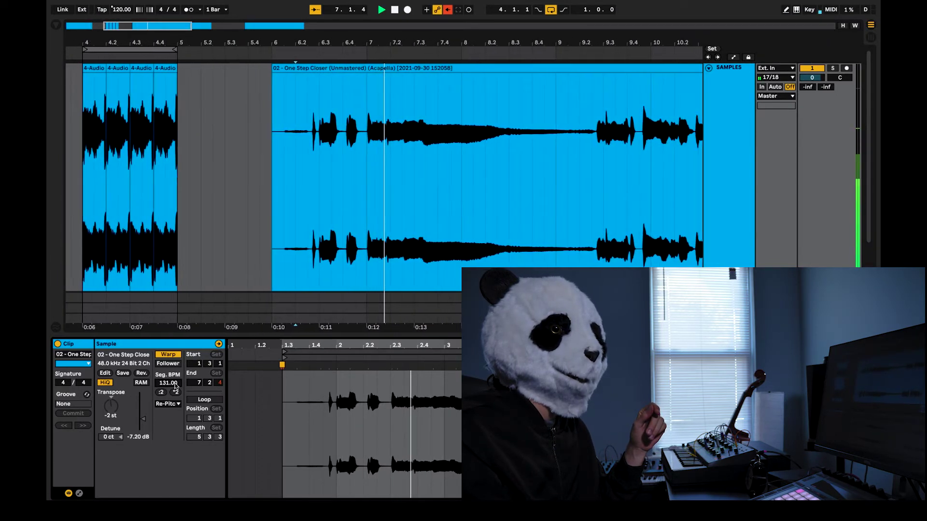
key(space)
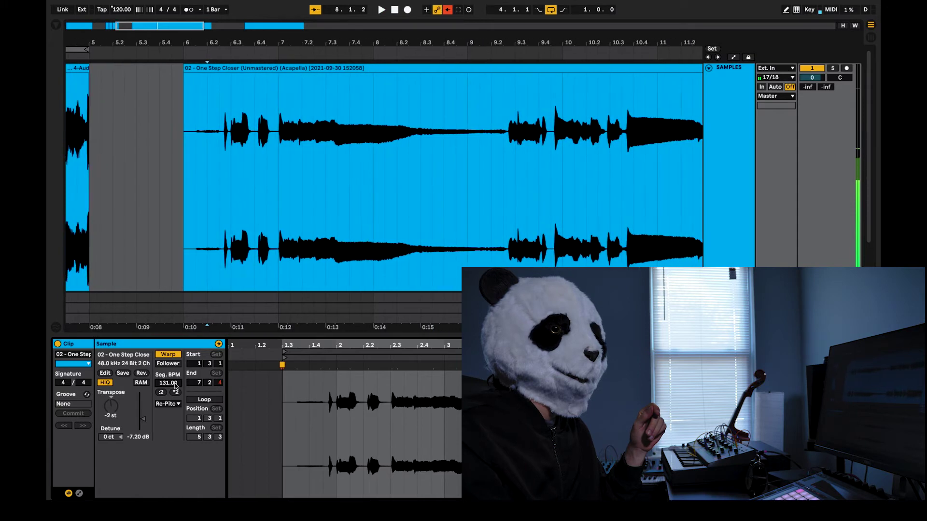
key(ctrl+z)
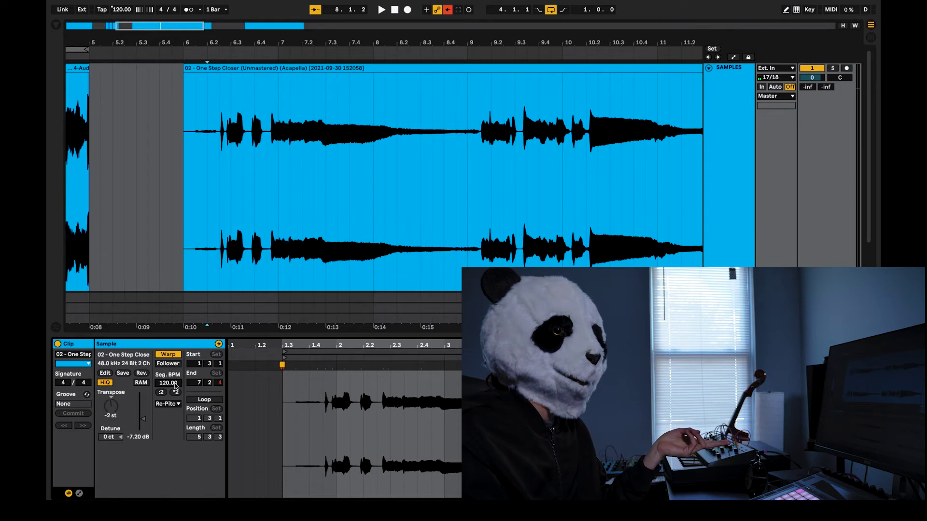
Step: Halve the acapella clip's segment tempo to 60 BPM and audition it in Re-Pitch mode
click(162, 392)
key(space)
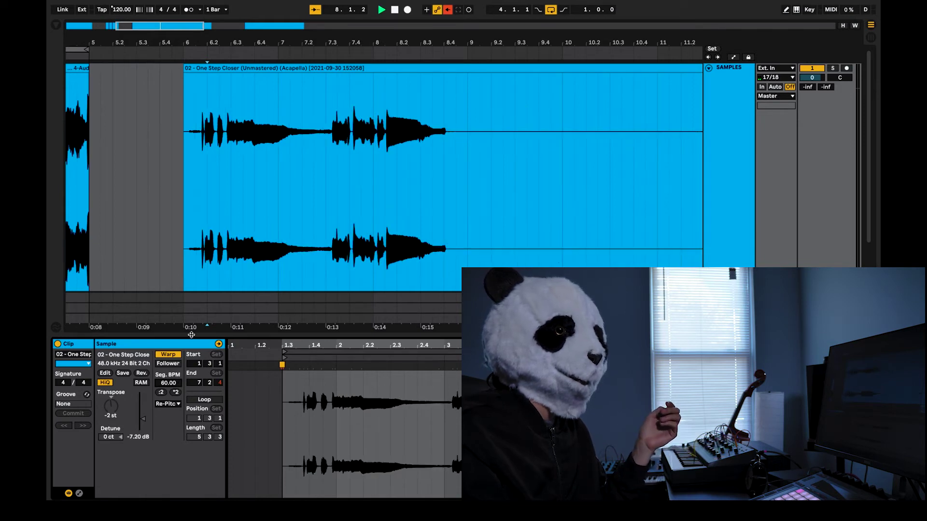
key(space)
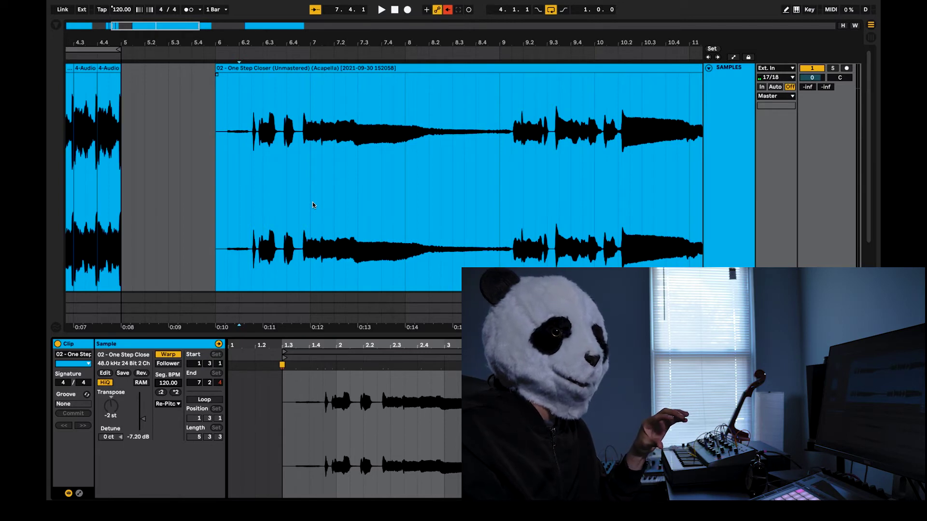
Step: Switch the Polygondwanaland clip to Complex warp mode and play its looped section to compare the CPU load
click(165, 404)
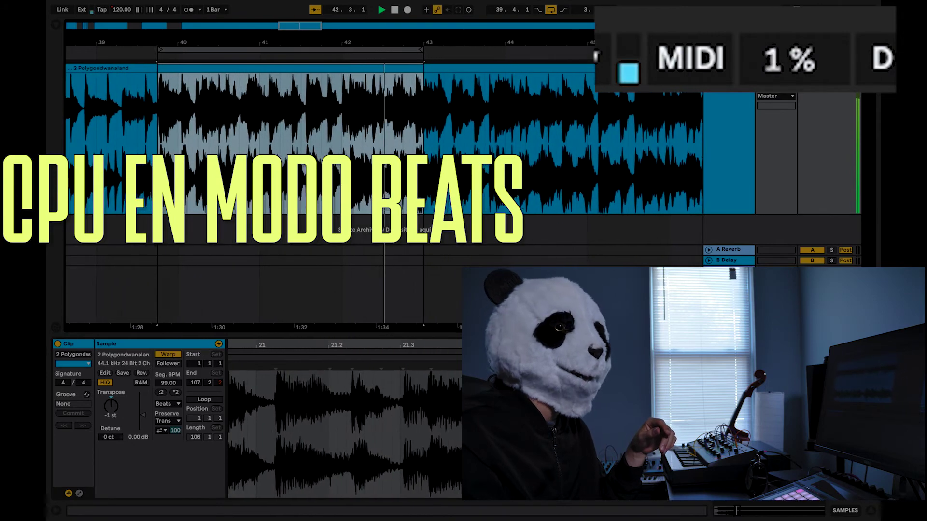
key(space)
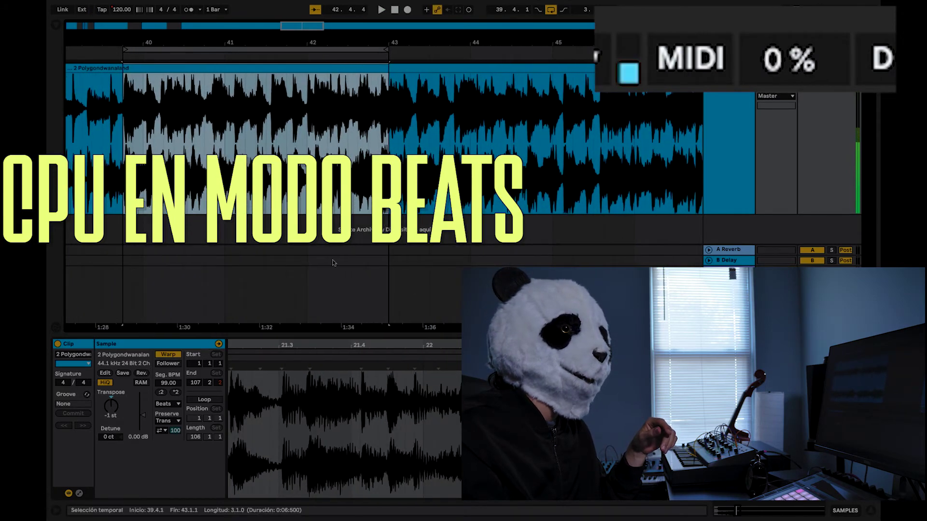
click(168, 404)
click(168, 433)
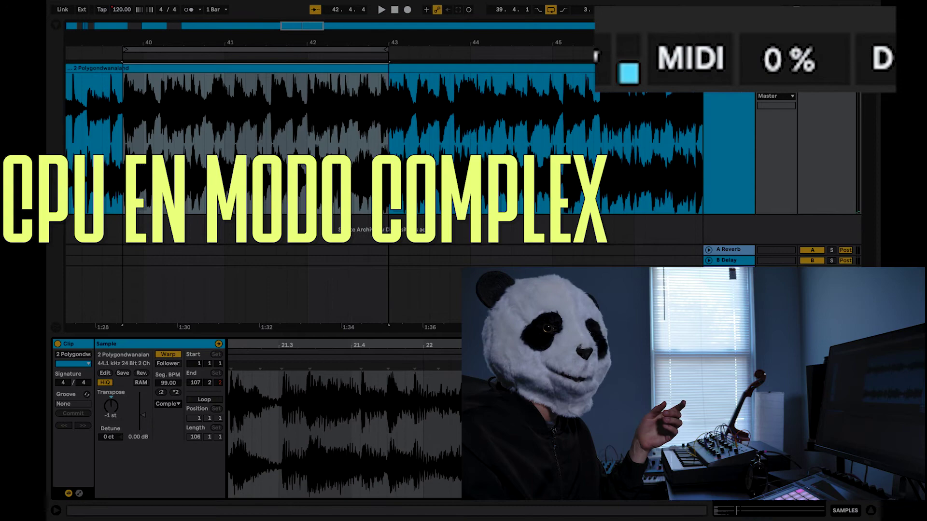
key(space)
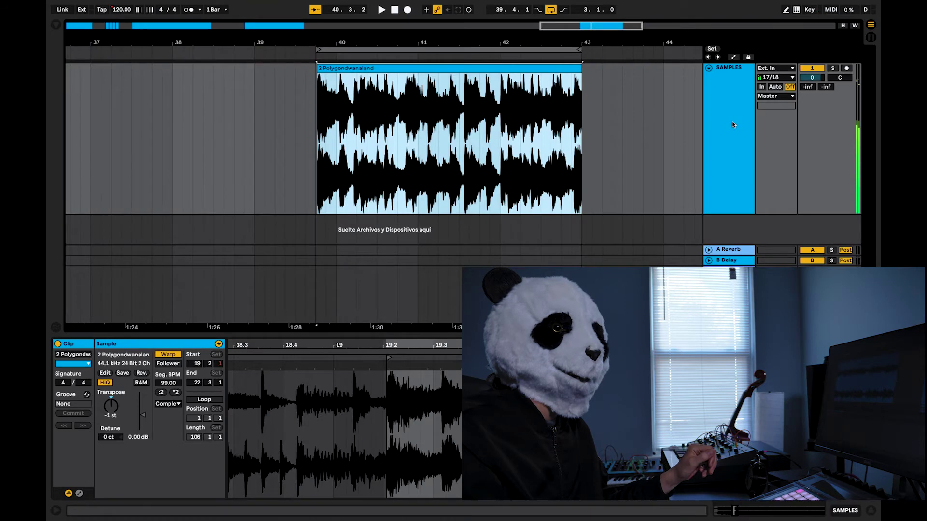
Step: Freeze the SAMPLES track containing the Polygondwanaland clip and play the looped section
right_click(733, 124)
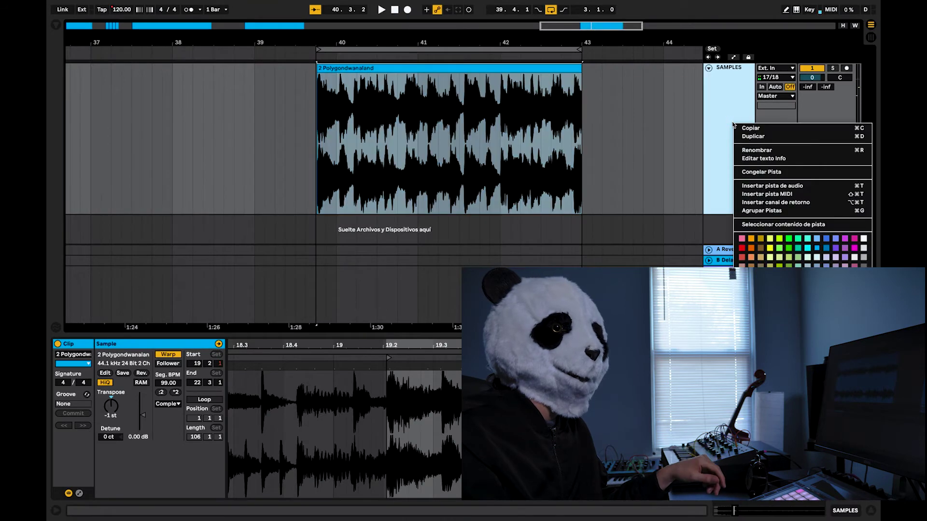
click(758, 173)
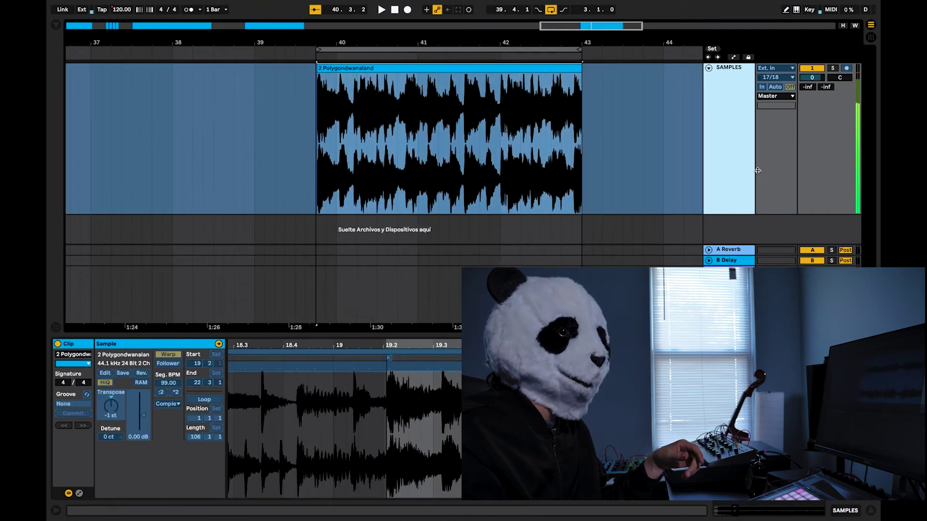
key(space)
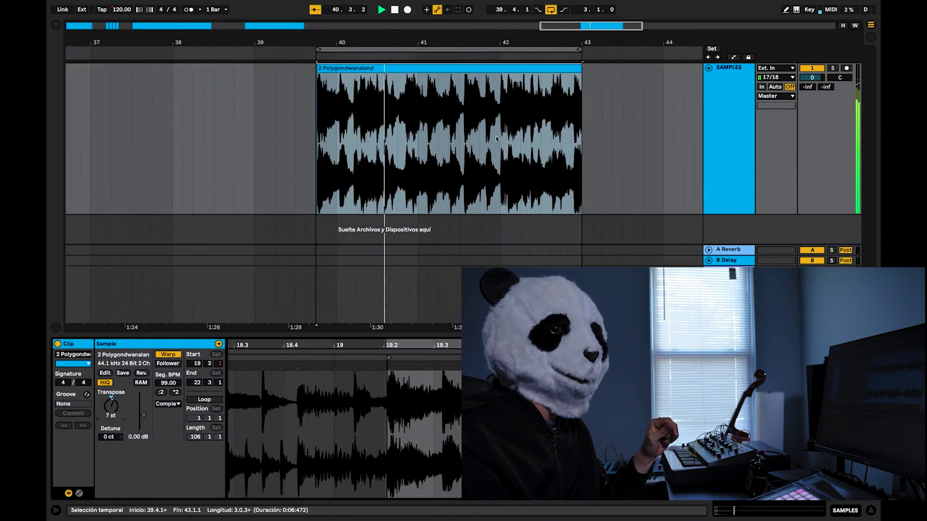
Step: Stop playback, consolidate the Polygondwanaland clip transposed to 7 st, and toggle playback
key(space)
key(super+j)
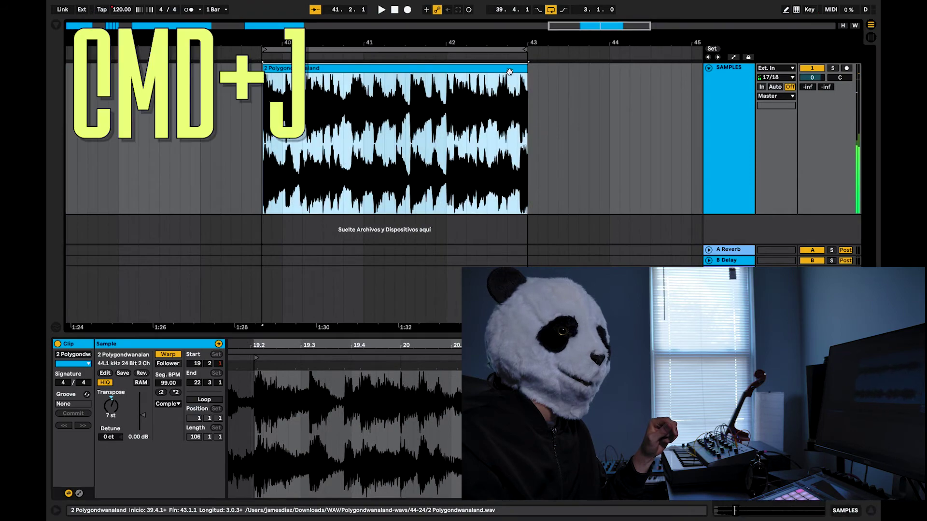
key(space)
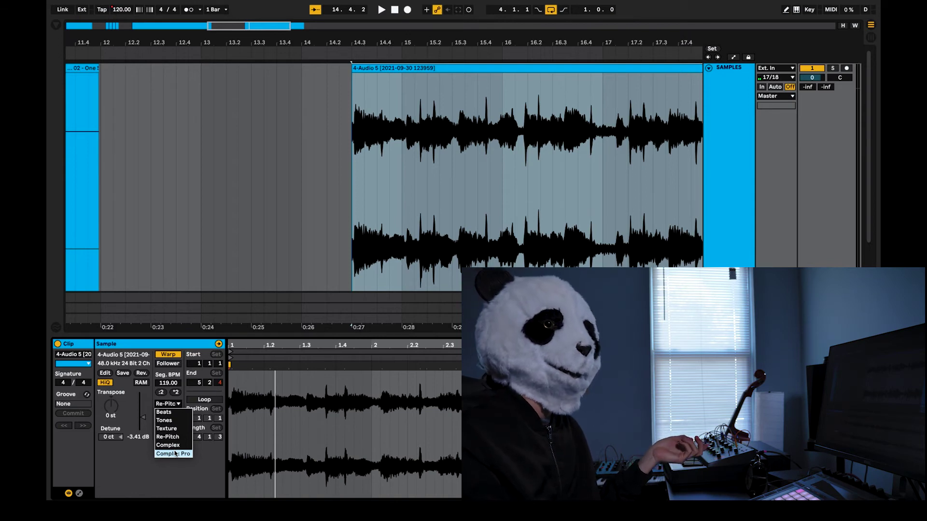
Step: Switch the 4-Audio 5 clip to Complex Pro, and set the Polygondwanaland clip's Formants to 12.50 and transposition to 3 st
click(176, 454)
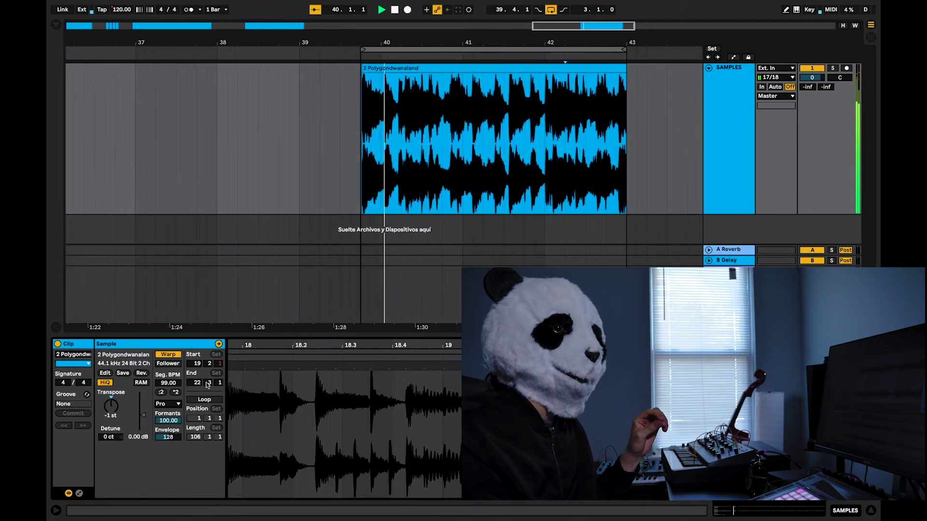
mouse_move(168, 421)
mouse_down()
mouse_move(168, 463)
mouse_move(168, 409)
mouse_up()
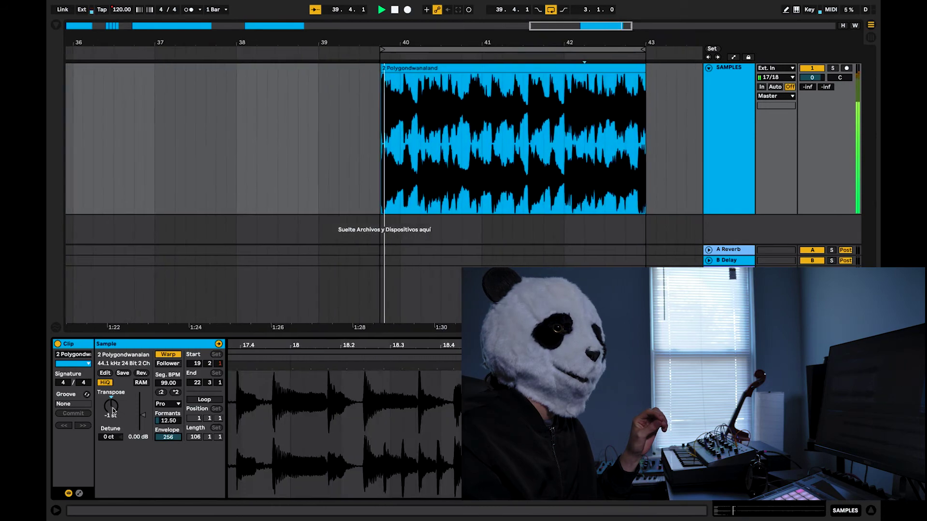
drag(111, 407, 111, 401)
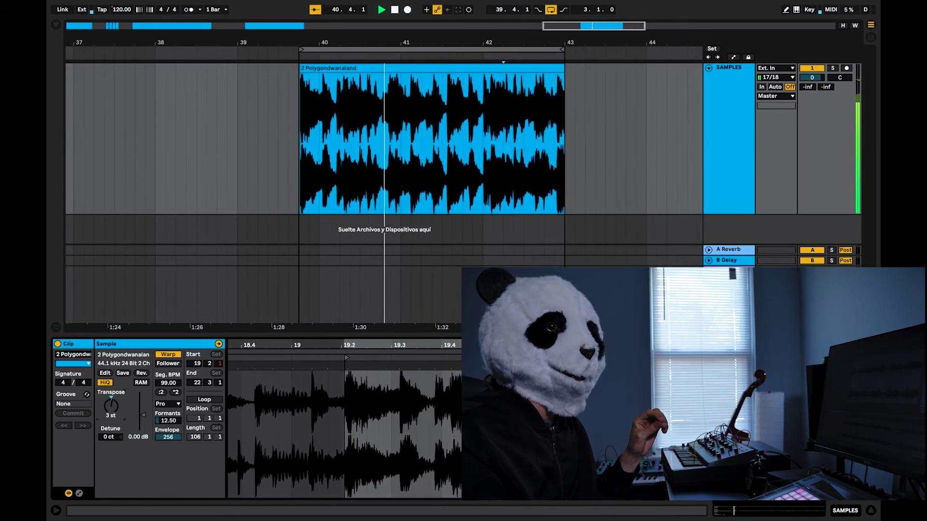
Step: Sweep the playing Polygondwanaland clip's Formants up to 100.00 and Envelope down to 8, finishing at Formants 8.59 and Envelope 256
drag(168, 421, 168, 380)
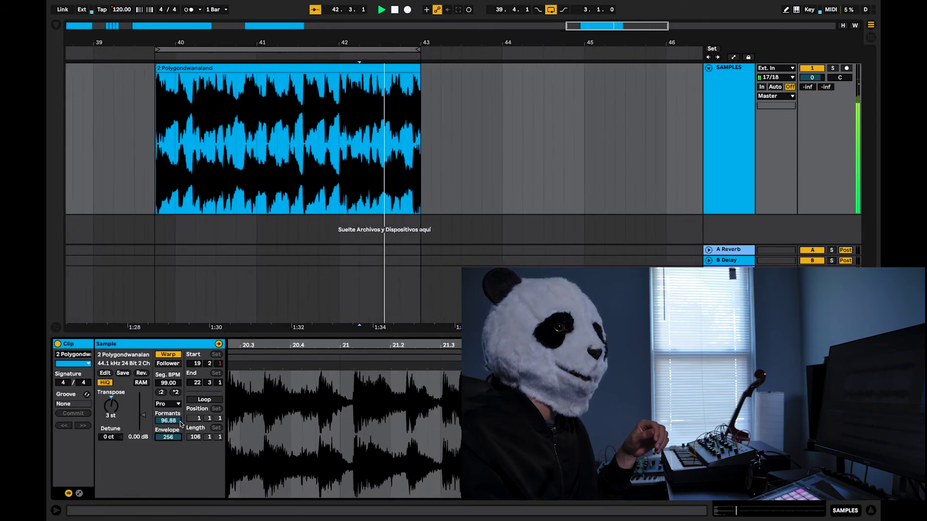
drag(168, 420, 169, 399)
drag(169, 437, 170, 440)
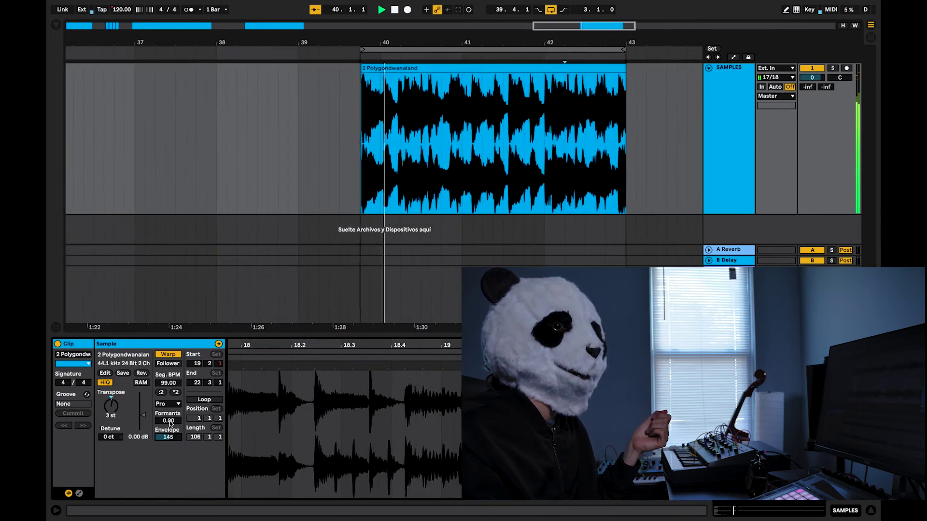
drag(168, 421, 168, 373)
drag(169, 438, 169, 483)
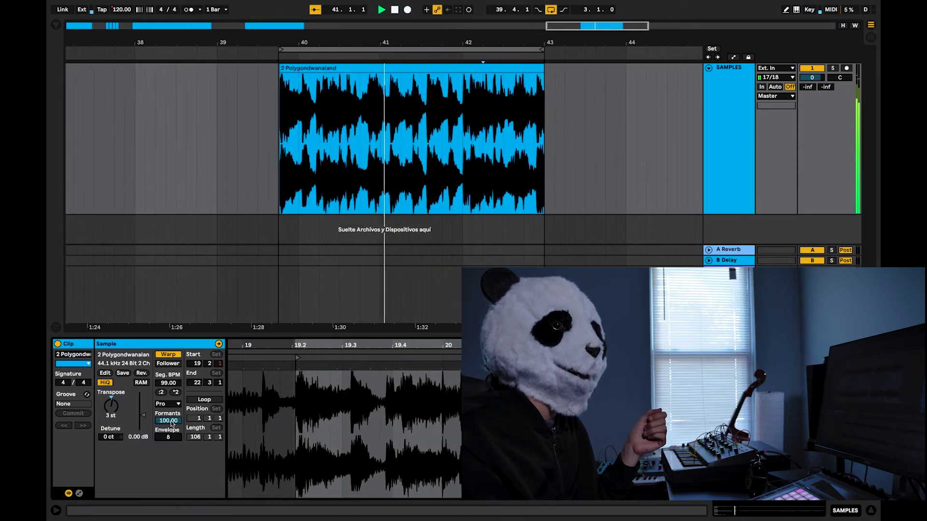
drag(171, 422, 171, 465)
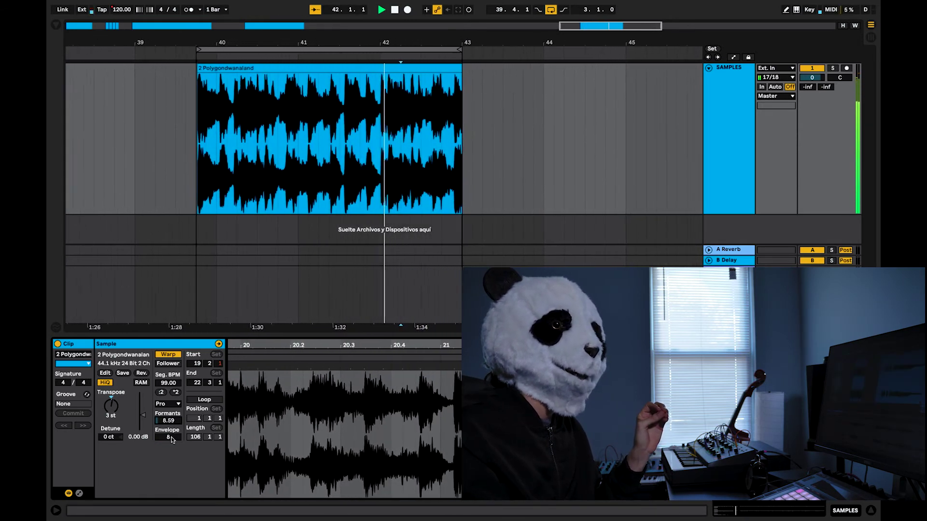
drag(171, 440, 171, 411)
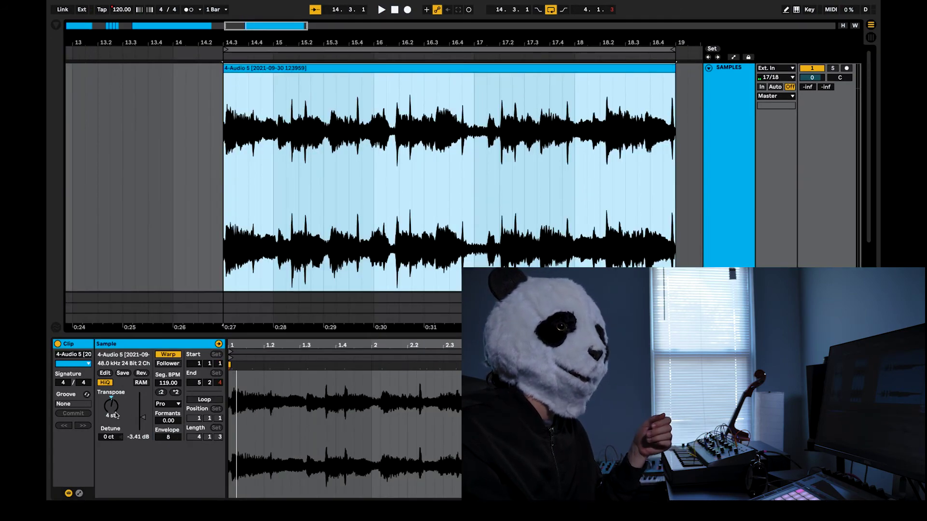
Step: Transpose the Polygondwanaland clip to -4 st, raise its Formants to 100.00 during playback, and stop
click(175, 408)
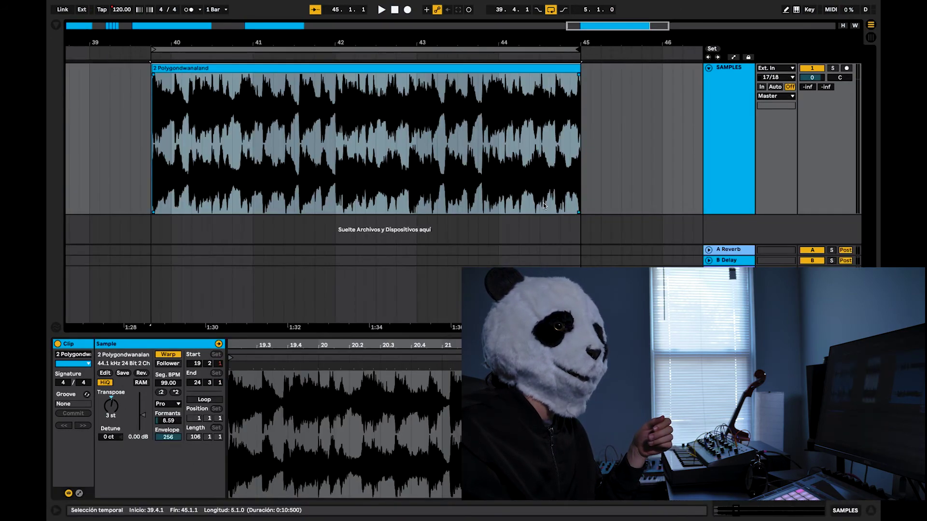
drag(111, 406, 111, 421)
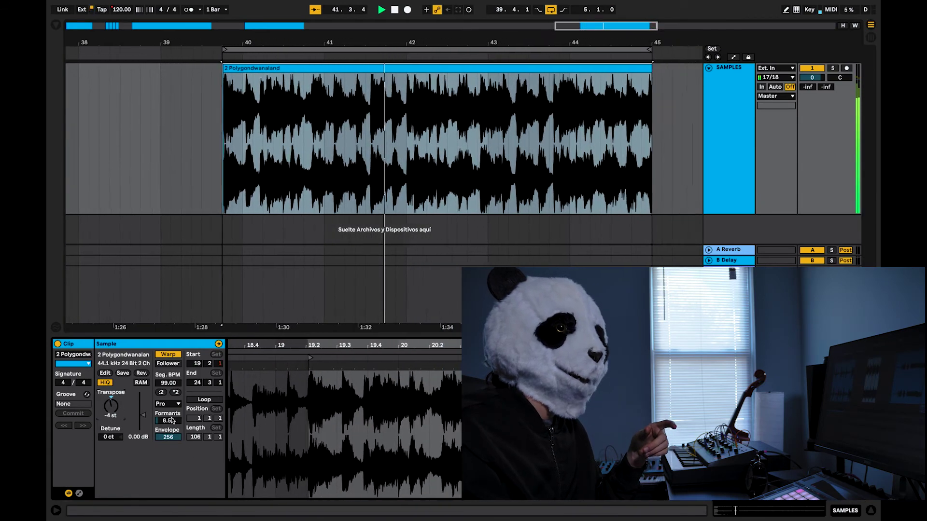
drag(168, 421, 168, 381)
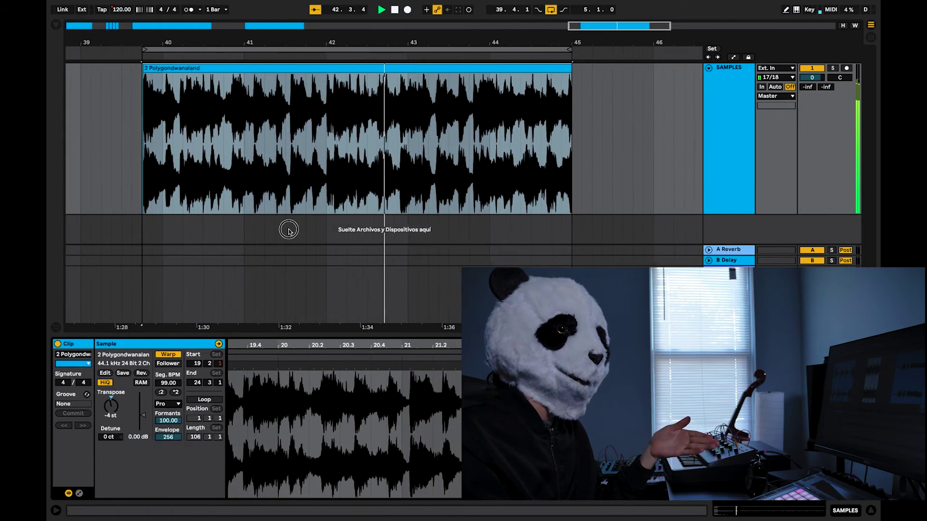
key(space)
click(129, 225)
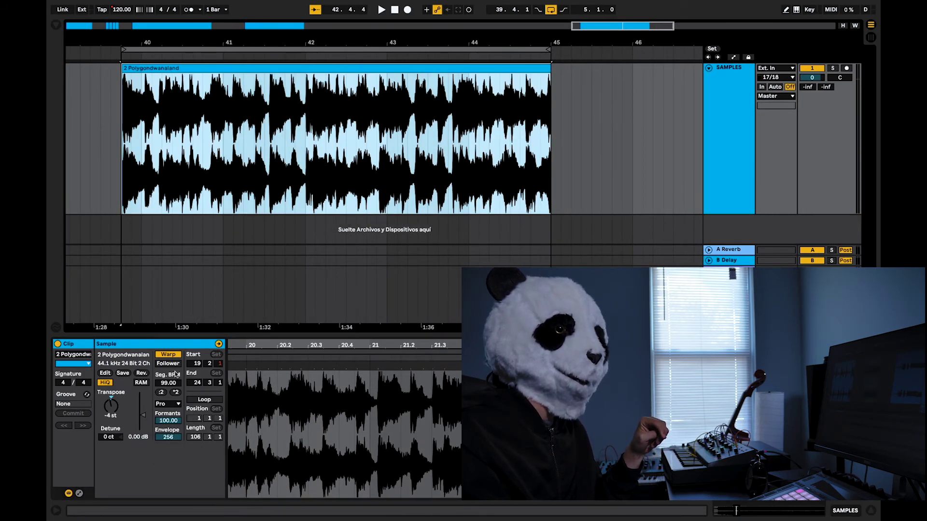
Step: Audition the Polygondwanaland clip in Beats mode with transient looping off and a much shorter transient envelope
click(173, 404)
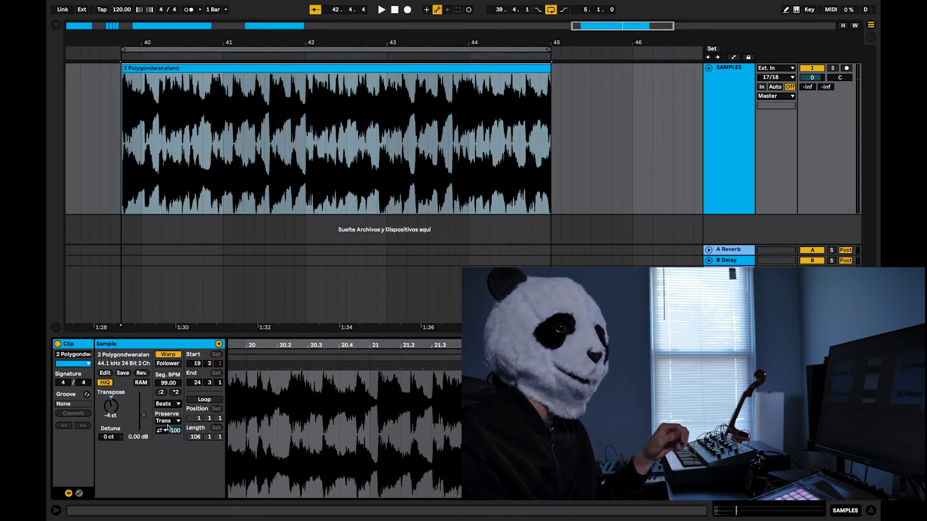
key(space)
click(162, 431)
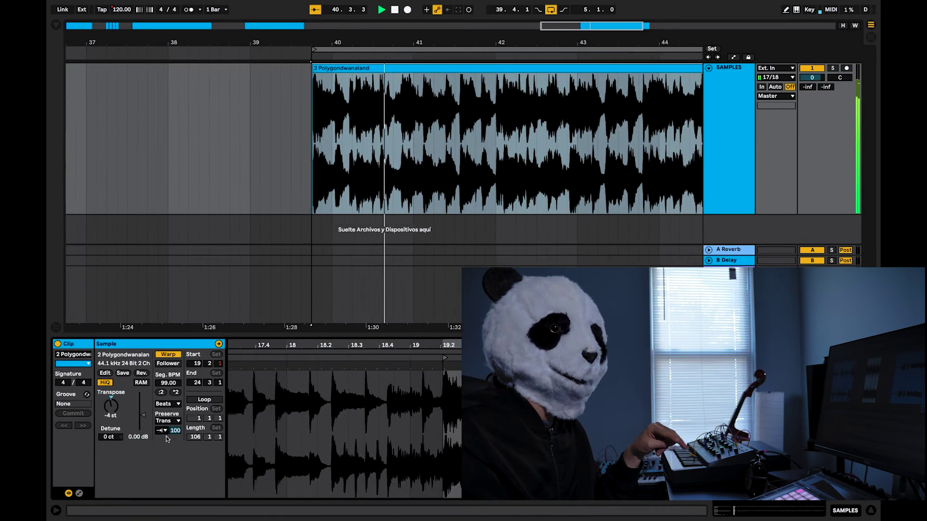
click(160, 439)
drag(176, 431, 176, 475)
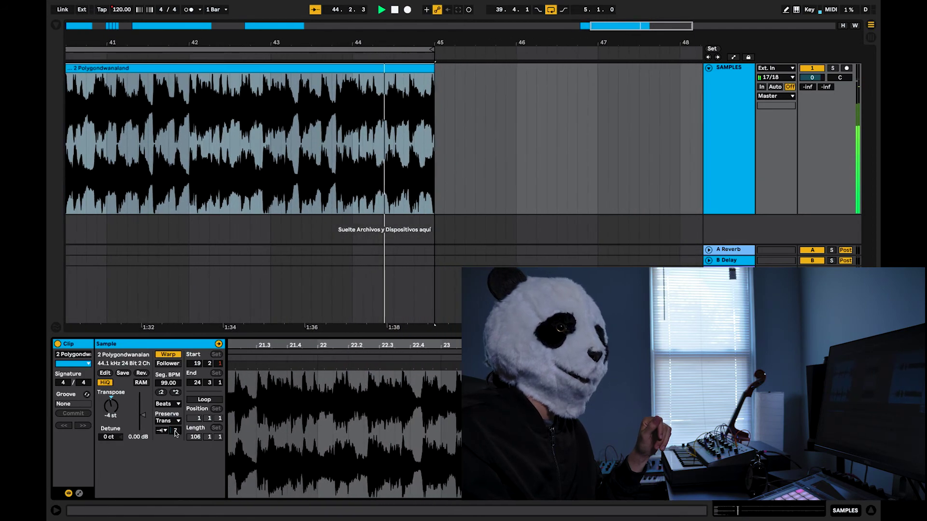
key(space)
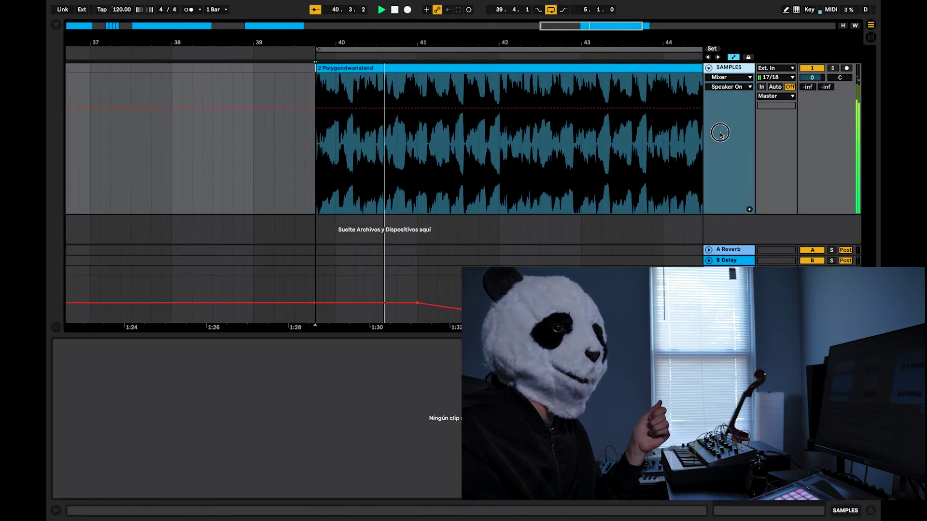
Step: Play the Polygondwanaland clip through the tempo automation in Complex mode and switch it to Re-Pitch for comparison
click(627, 68)
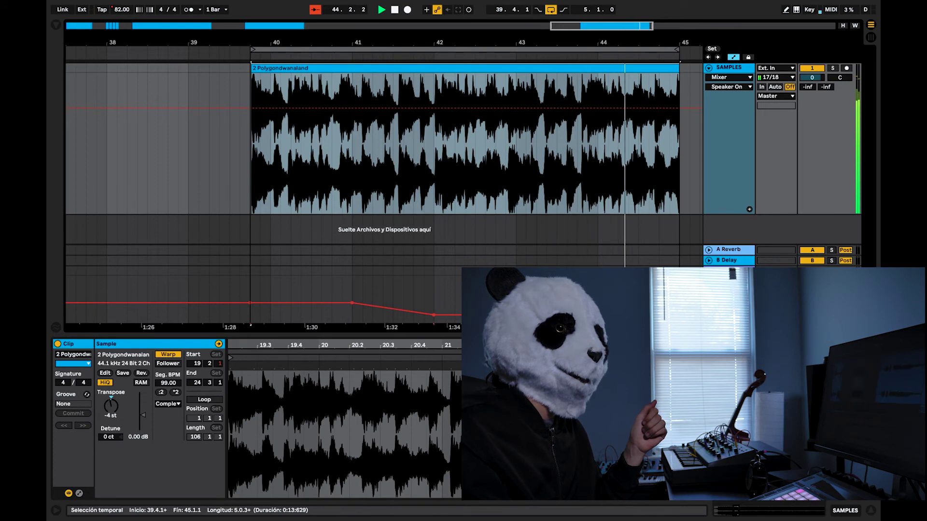
key(space)
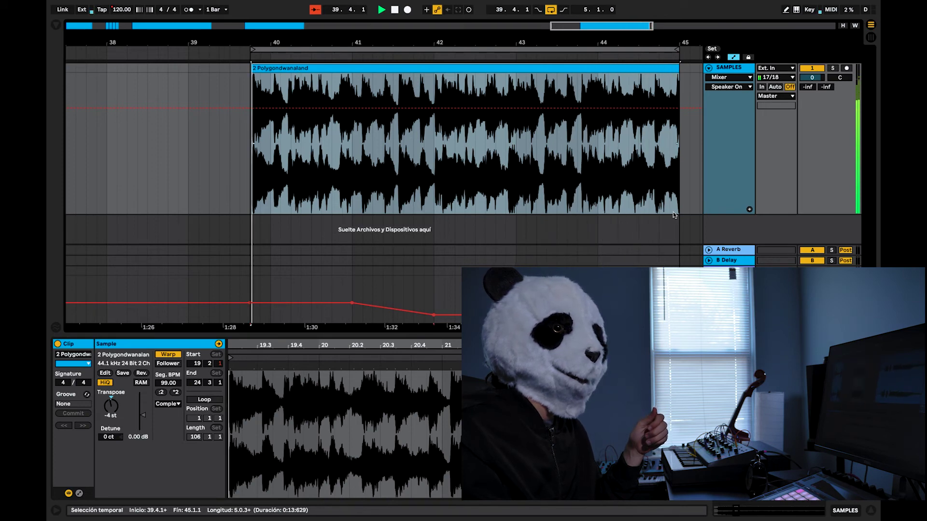
click(163, 405)
click(167, 437)
key(space)
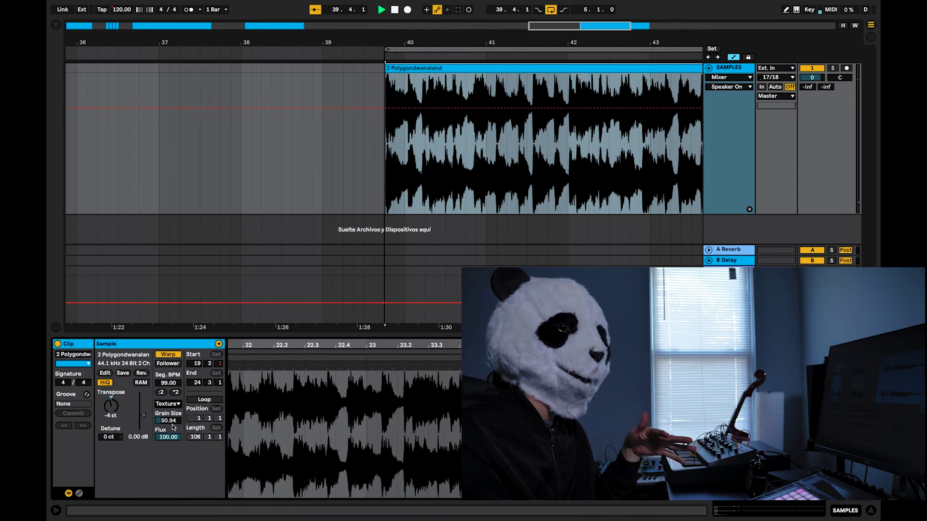
Step: Audition the Polygondwanaland clip in Texture mode, lowering Flux to 7.81 and sweeping Grain Size between high and low values
key(space)
drag(170, 422, 170, 369)
drag(169, 437, 169, 482)
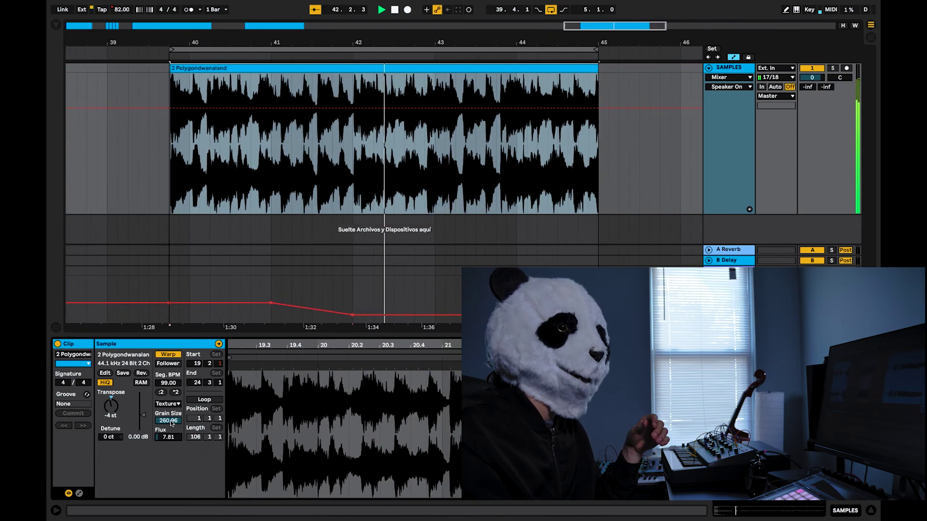
drag(170, 423, 170, 478)
drag(171, 423, 170, 368)
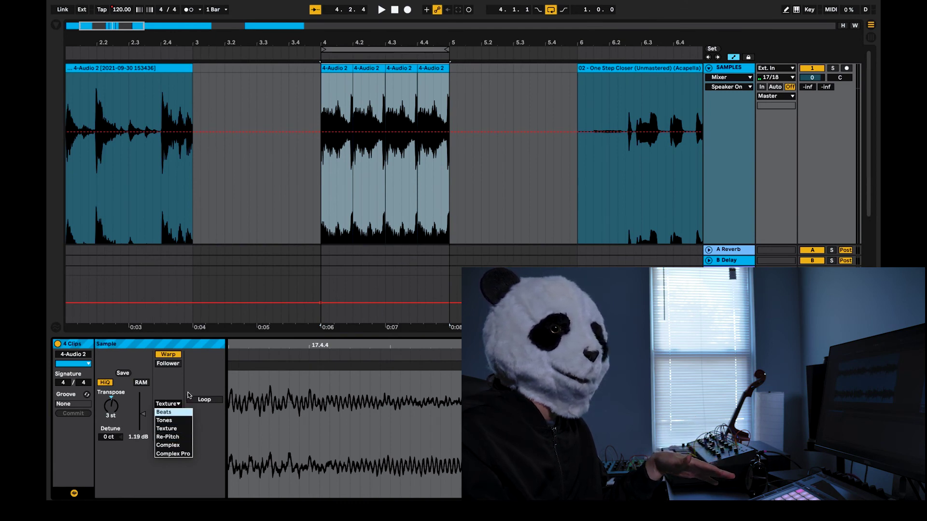
Step: Play the four 4-Audio 2 clips in Texture mode with Grain Size at 236.49, change it to 55.02, and adjust Flux
text(236.49)
key(Return)
key(space)
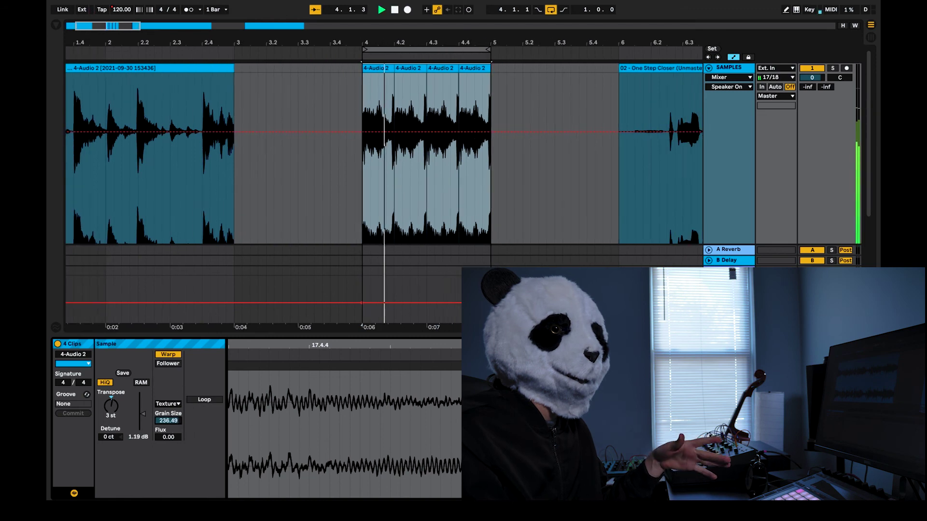
drag(168, 421, 168, 379)
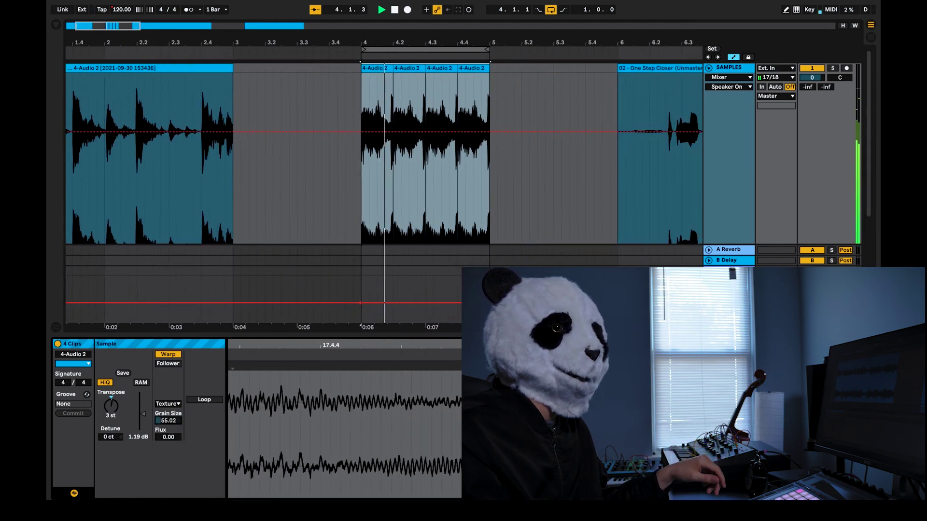
drag(168, 437, 170, 468)
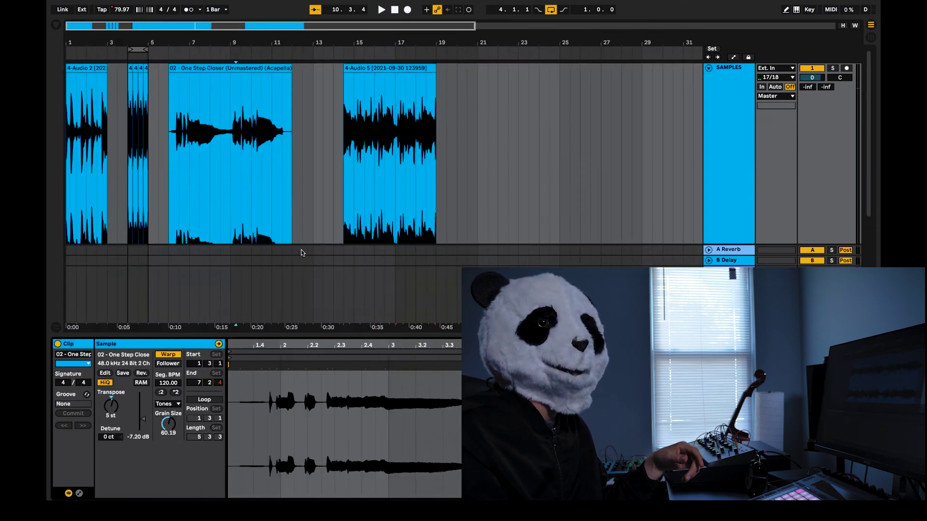